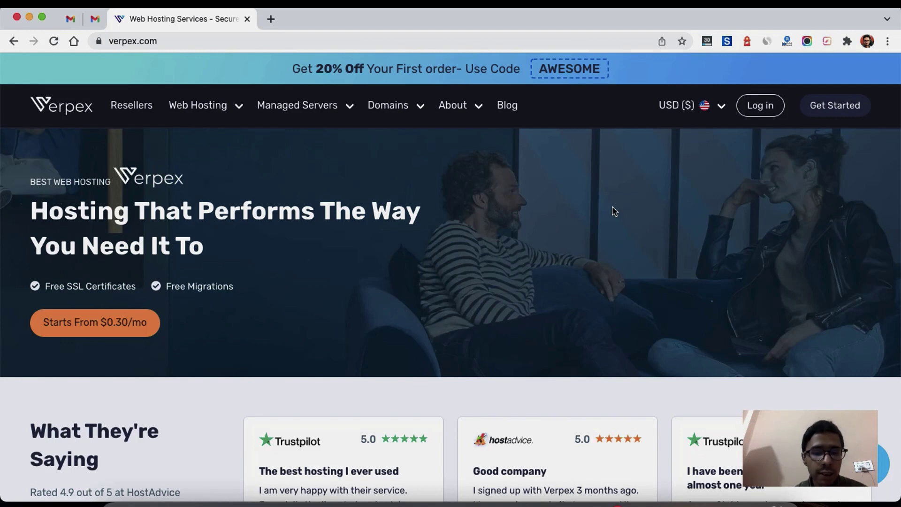
# - Compare the prices and included features of the Iron, Bronze, Silver and Gold cloud hosting plans
pyautogui.scroll(-10, 614, 211)
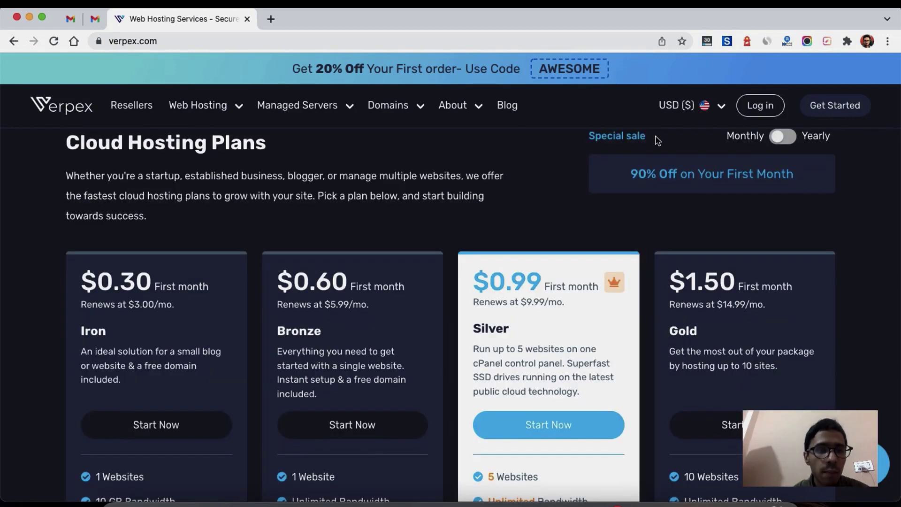
pyautogui.scroll(1, 654, 200)
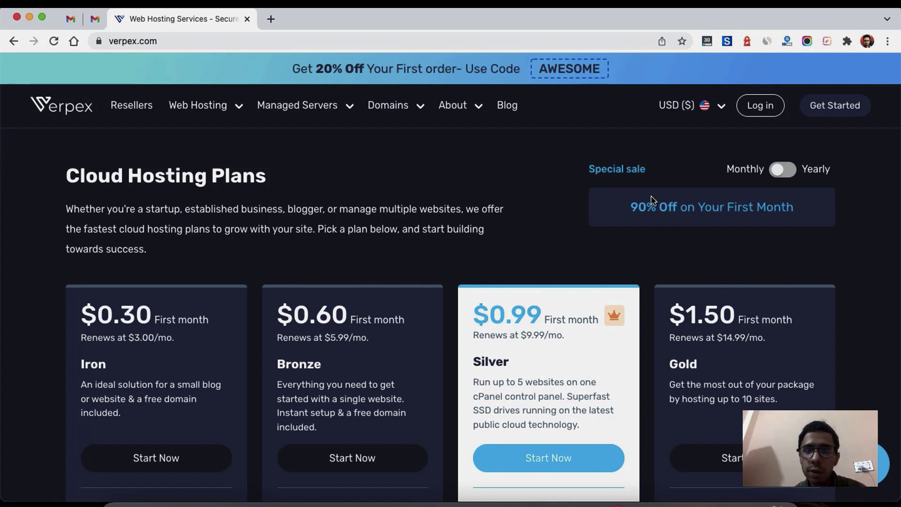
pyautogui.scroll(-5, 623, 320)
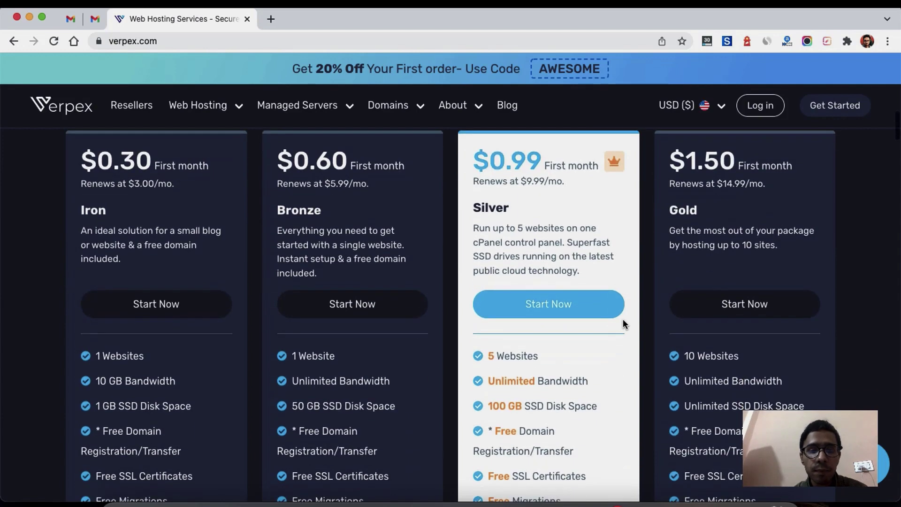
pyautogui.scroll(1, 196, 332)
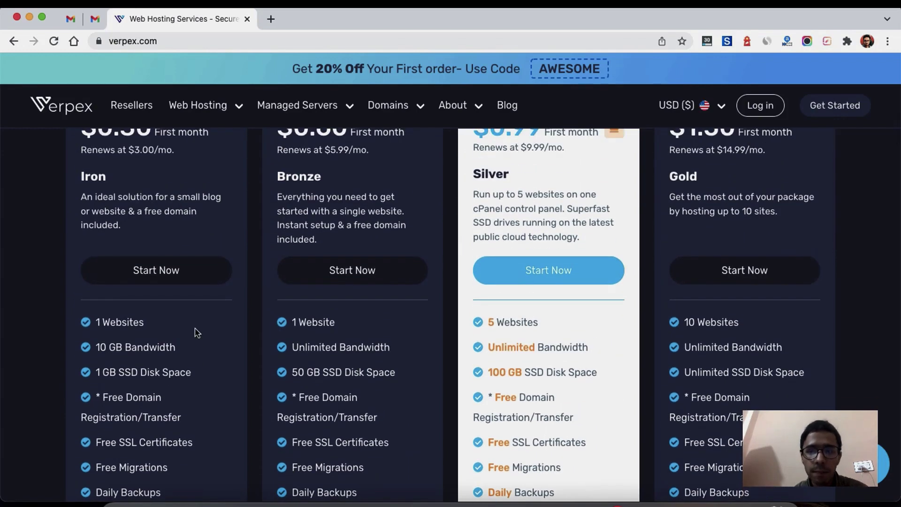
pyautogui.scroll(2, 197, 332)
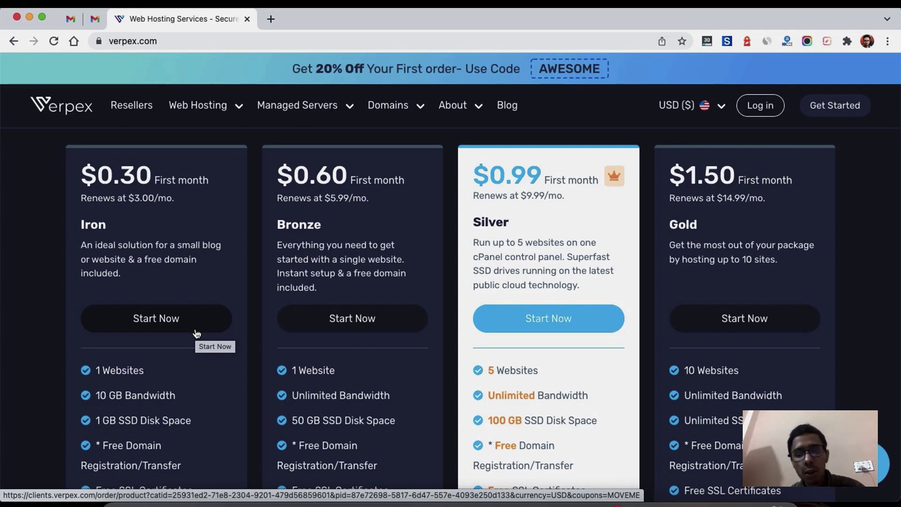
pyautogui.scroll(-5, 312, 460)
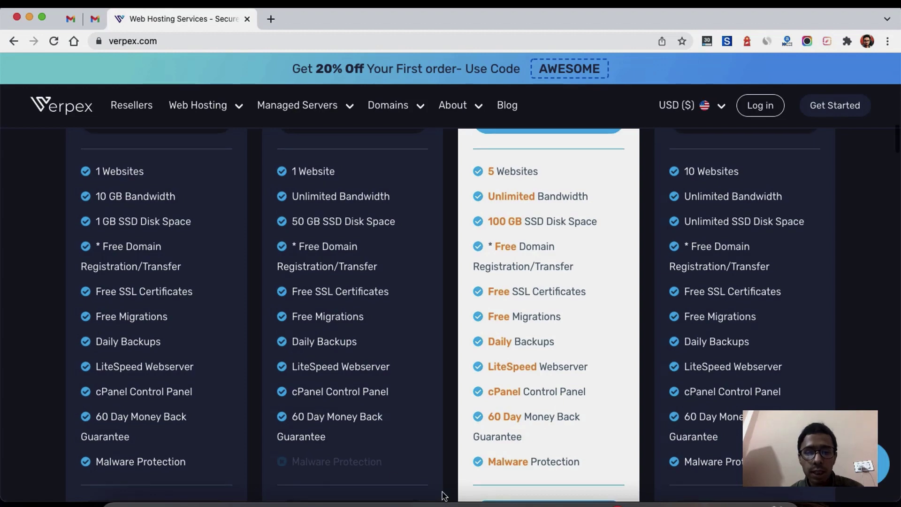
pyautogui.scroll(5, 444, 496)
pyautogui.scroll(-5, 444, 496)
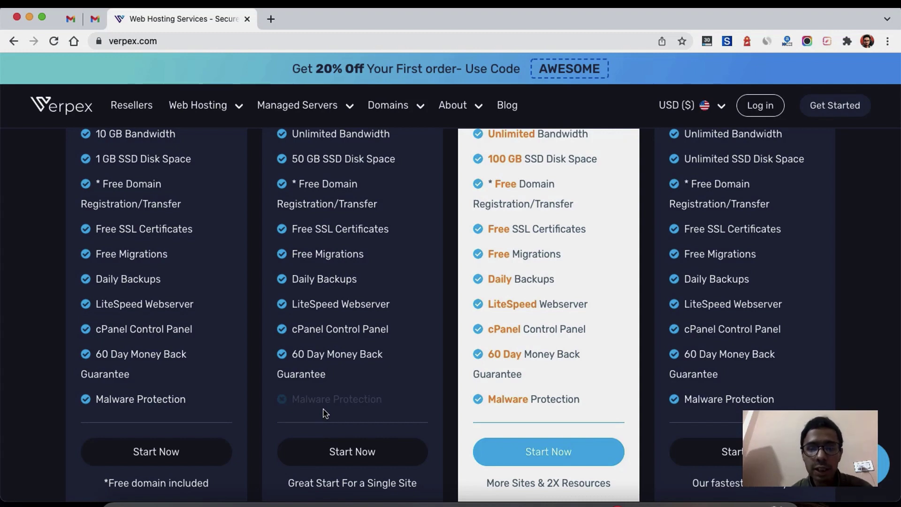
pyautogui.scroll(5, 455, 427)
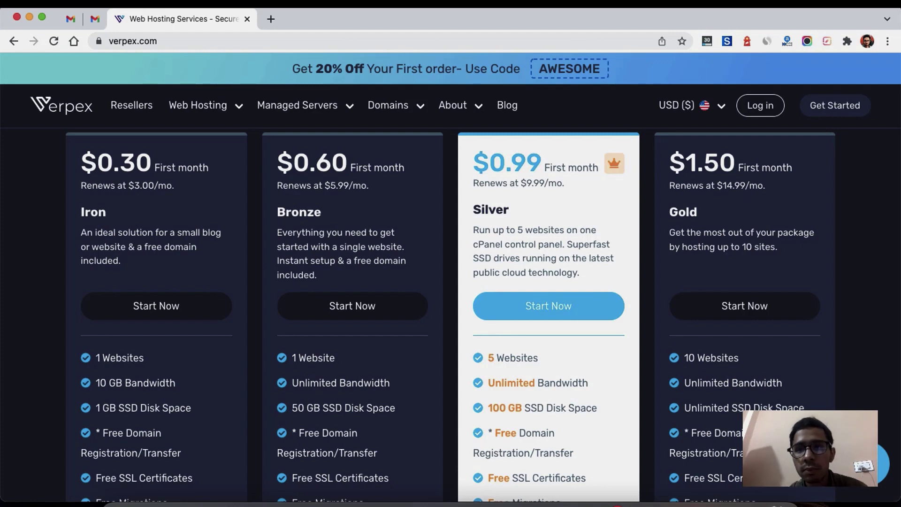
# - Look through the rest of the hosting home page down to the accepted payment methods in the footer
pyautogui.click(663, 26)
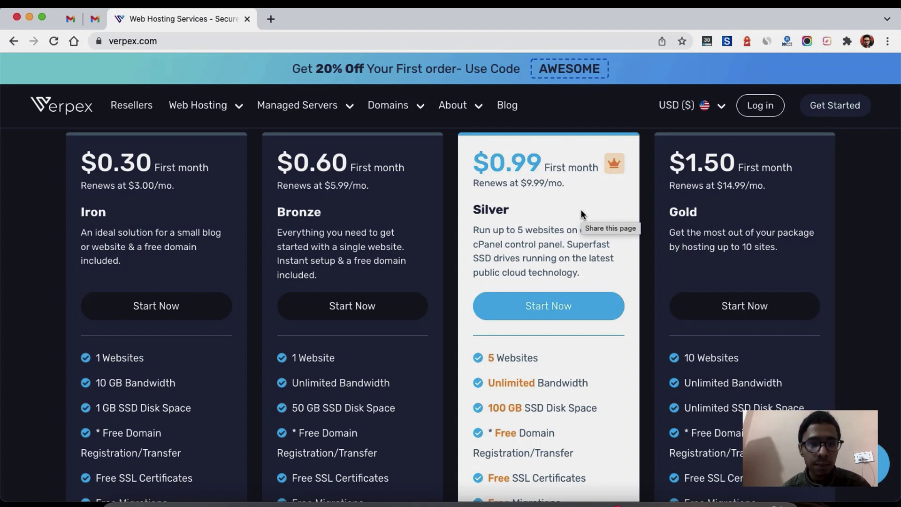
pyautogui.scroll(-20, 581, 212)
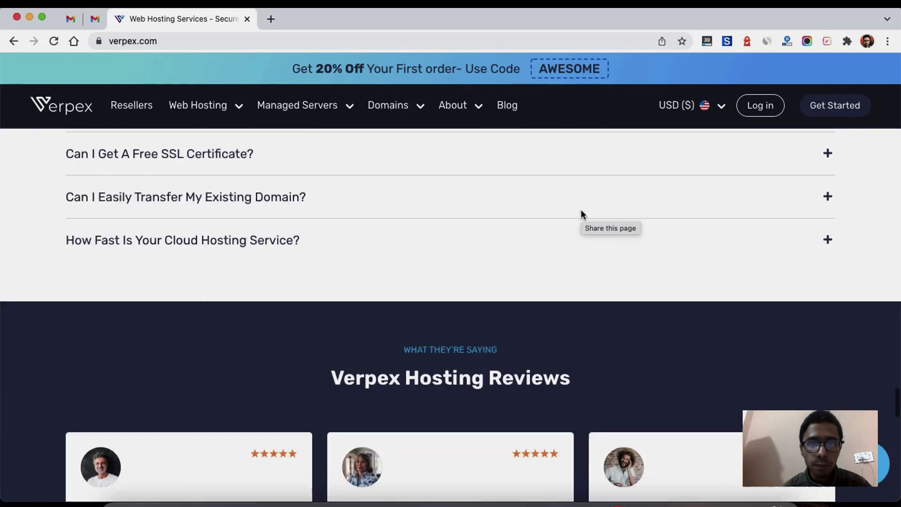
pyautogui.scroll(-15, 581, 212)
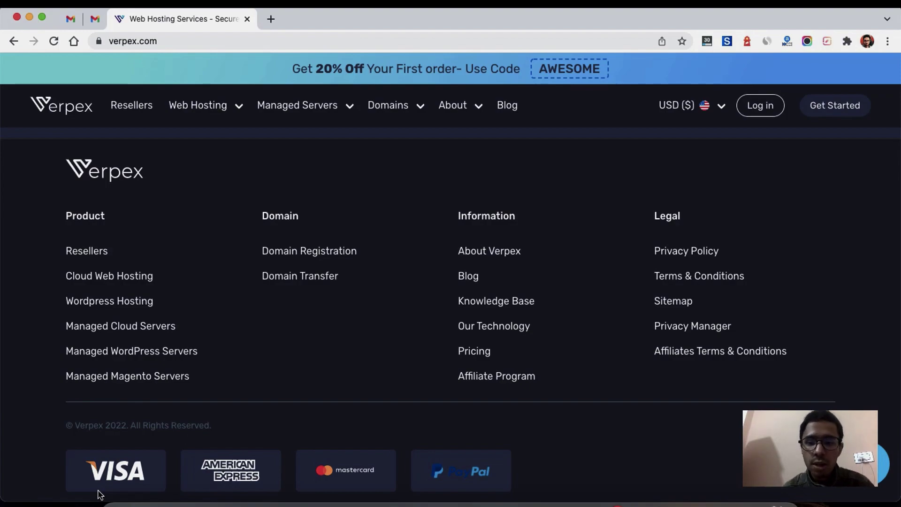
pyautogui.scroll(20, 286, 382)
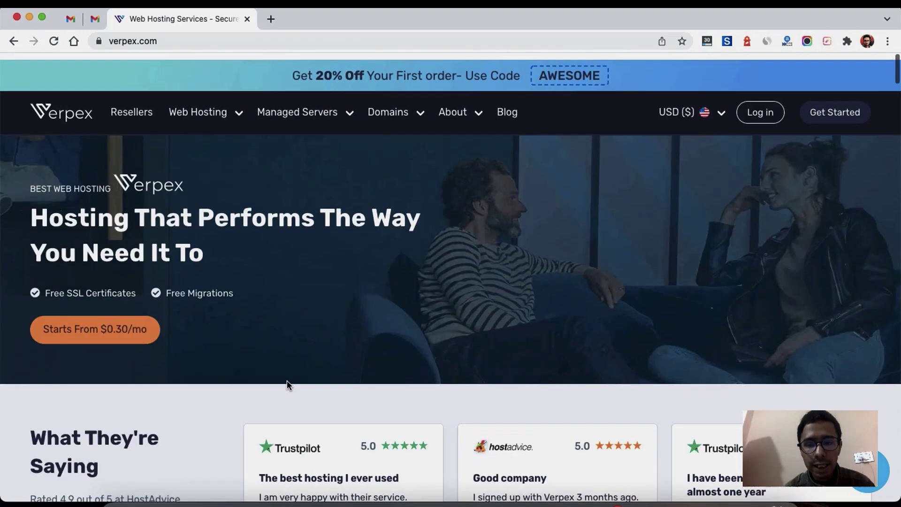
# - Start an order for the Silver cloud hosting plan and set its billing term to Pay annually
pyautogui.scroll(-10, 288, 380)
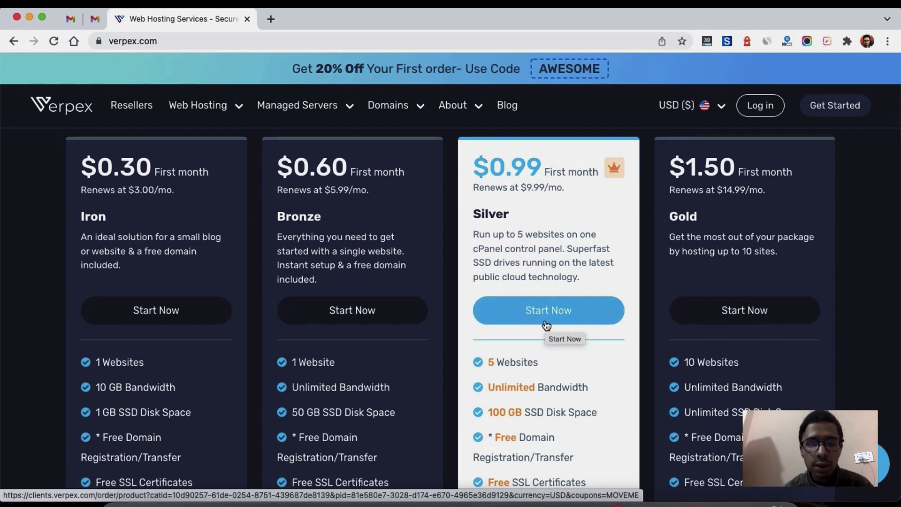
pyautogui.click(546, 322)
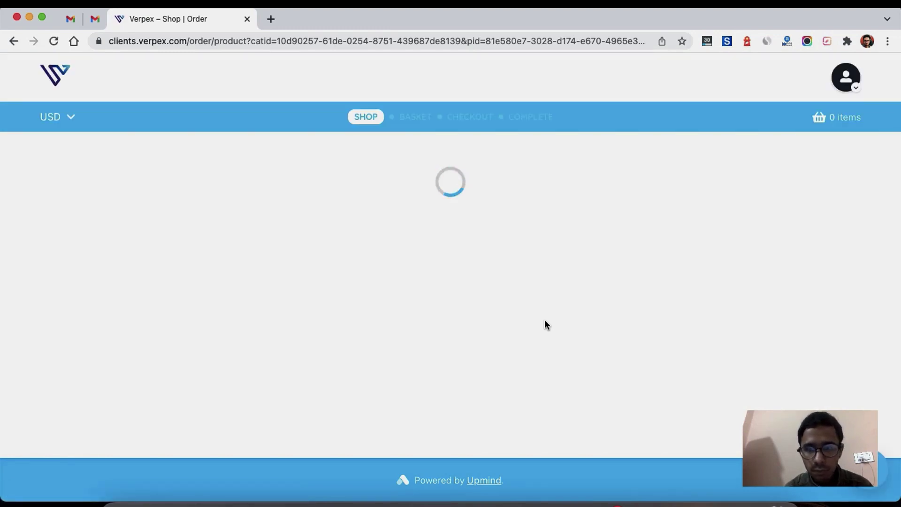
pyautogui.scroll(-4, 544, 324)
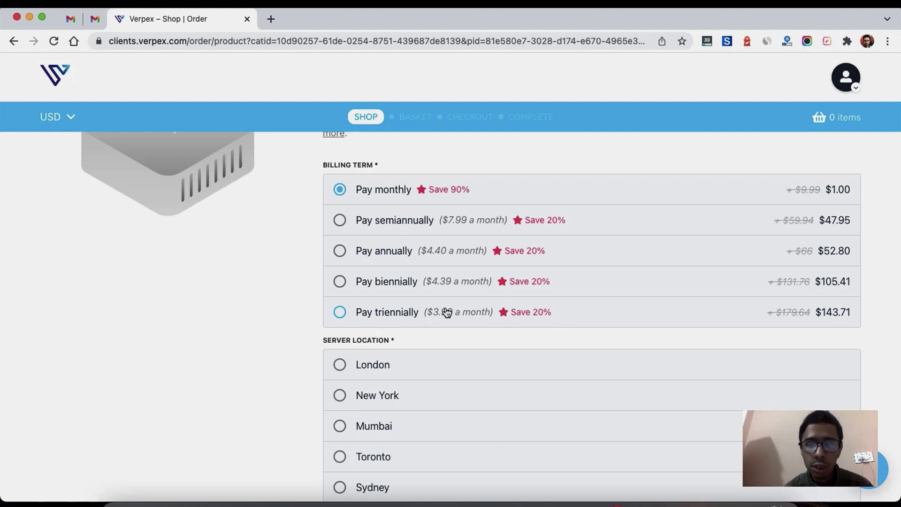
pyautogui.click(399, 263)
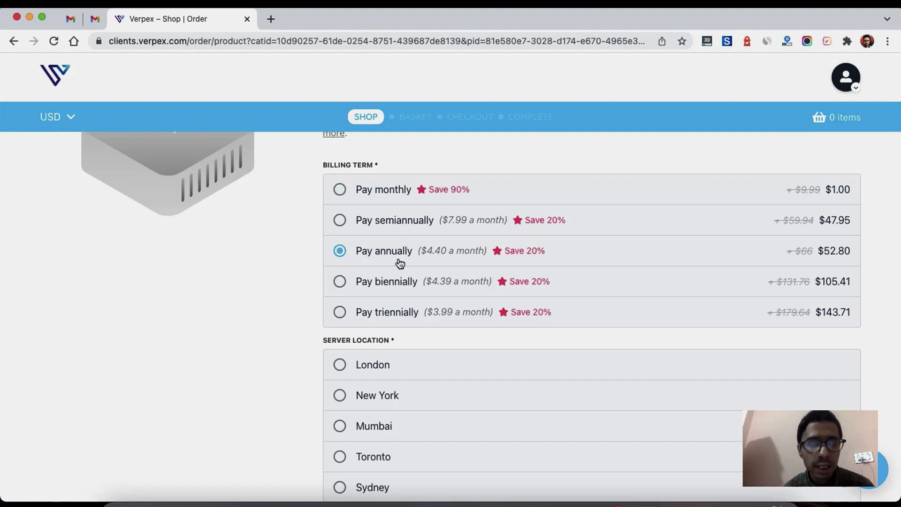
# - Review the available server locations for the hosting order and choose Amsterdam
pyautogui.scroll(-3, 400, 263)
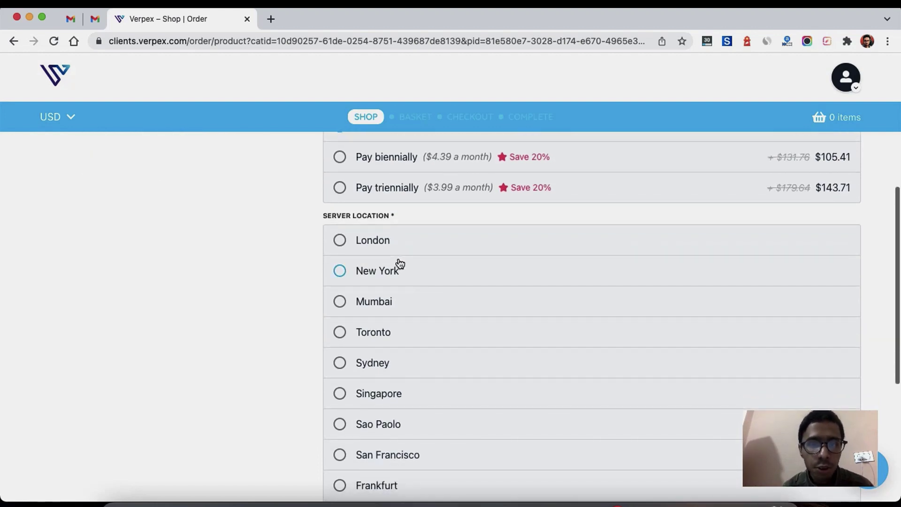
pyautogui.scroll(-1, 400, 263)
pyautogui.scroll(-1, 400, 263)
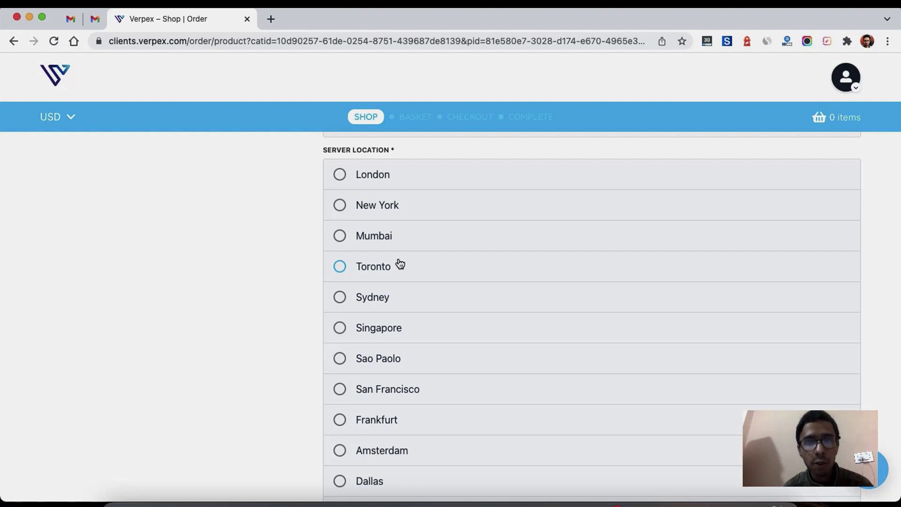
pyautogui.scroll(-3, 400, 264)
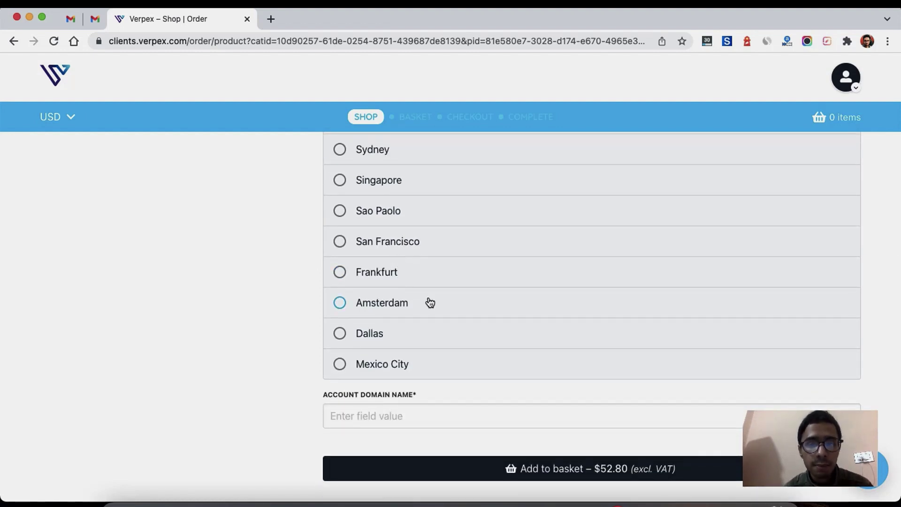
pyautogui.scroll(3, 430, 302)
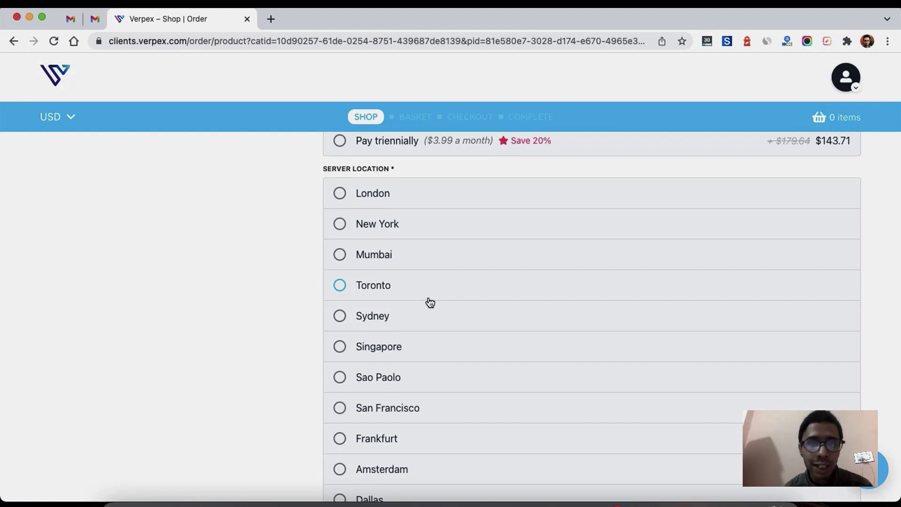
pyautogui.scroll(-3, 430, 303)
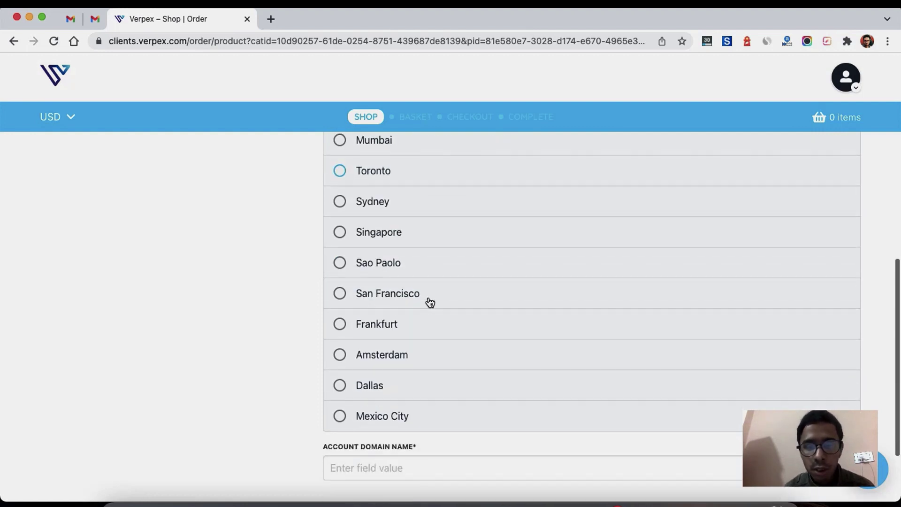
pyautogui.click(371, 360)
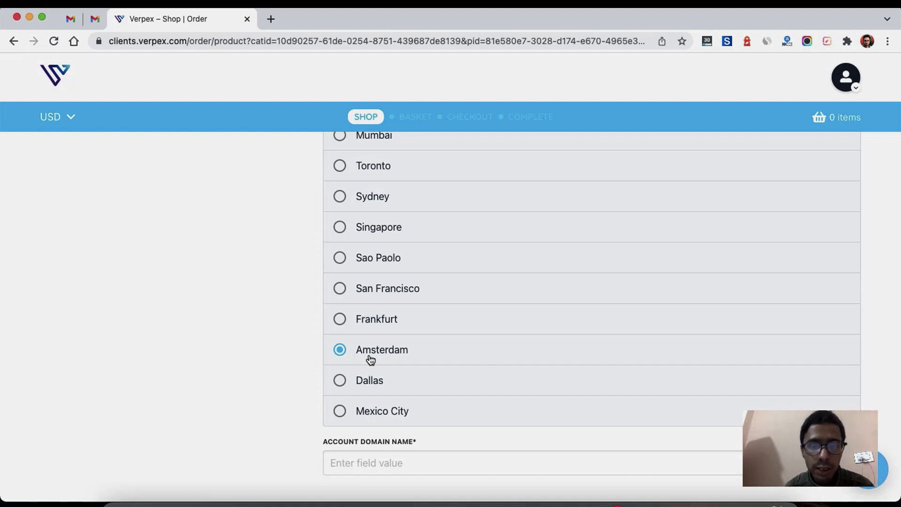
# - Set the account domain name to founderbioss.com and add the plan to the basket, skipping the suggested domain registration or transfer
pyautogui.scroll(-3, 371, 359)
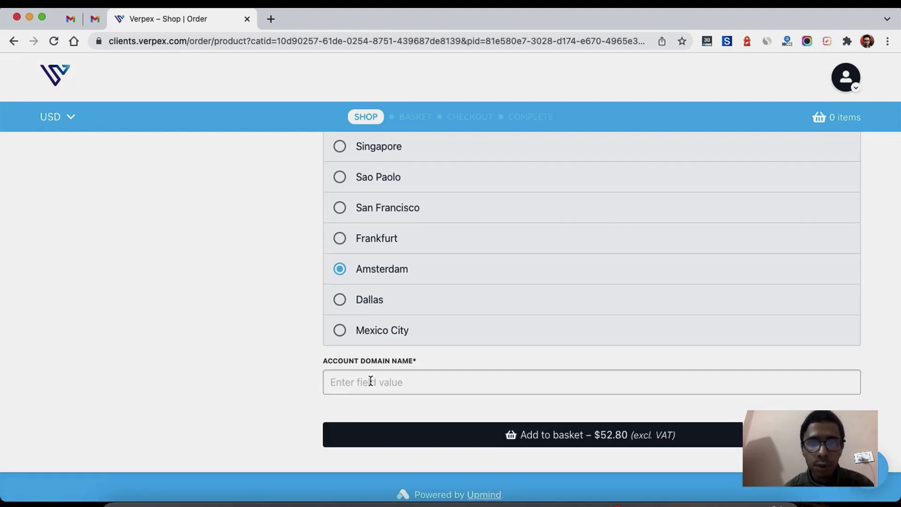
pyautogui.click(371, 381)
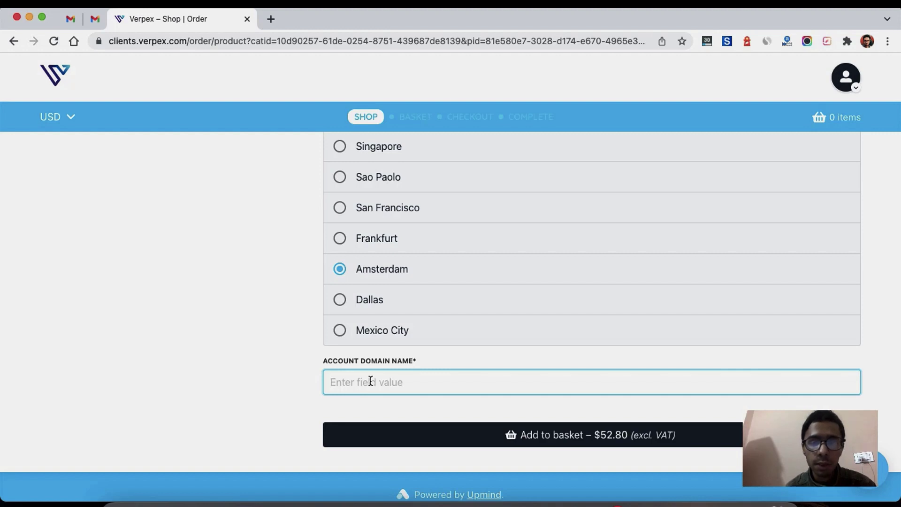
pyautogui.write('founderbioss.com')
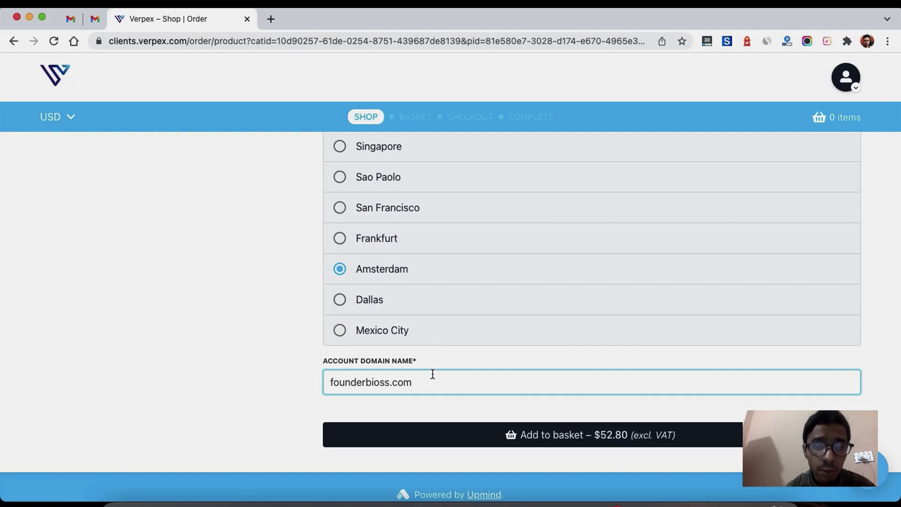
pyautogui.click(511, 437)
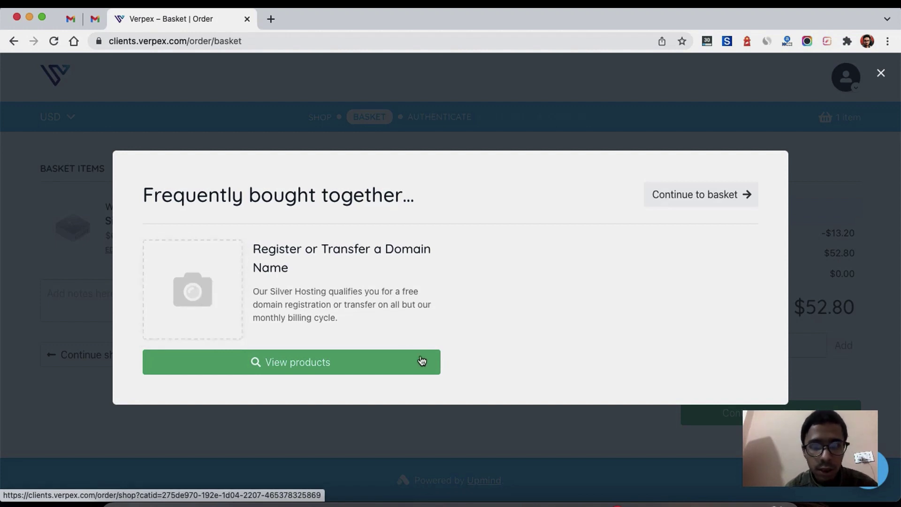
pyautogui.click(699, 199)
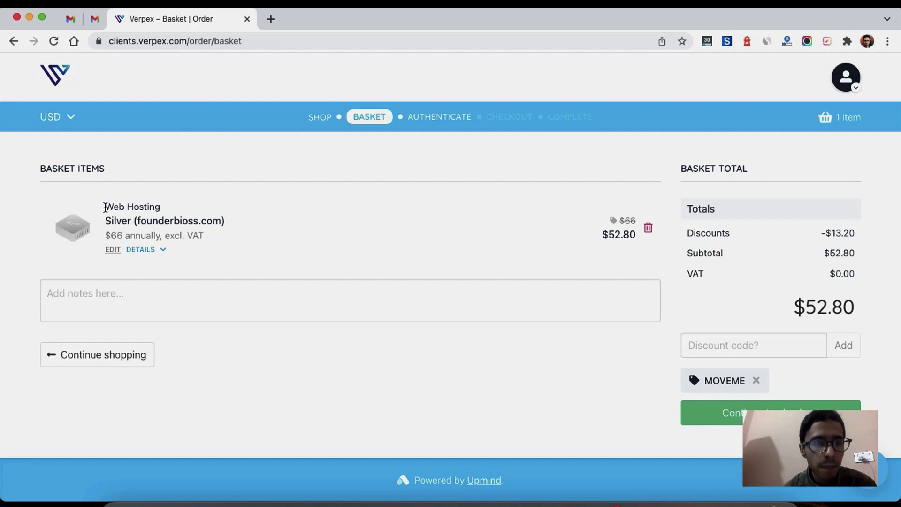
# - Check the domain name on the Silver hosting item in the basket and proceed to checkout
pyautogui.moveTo(105, 207); pyautogui.dragTo(219, 222)
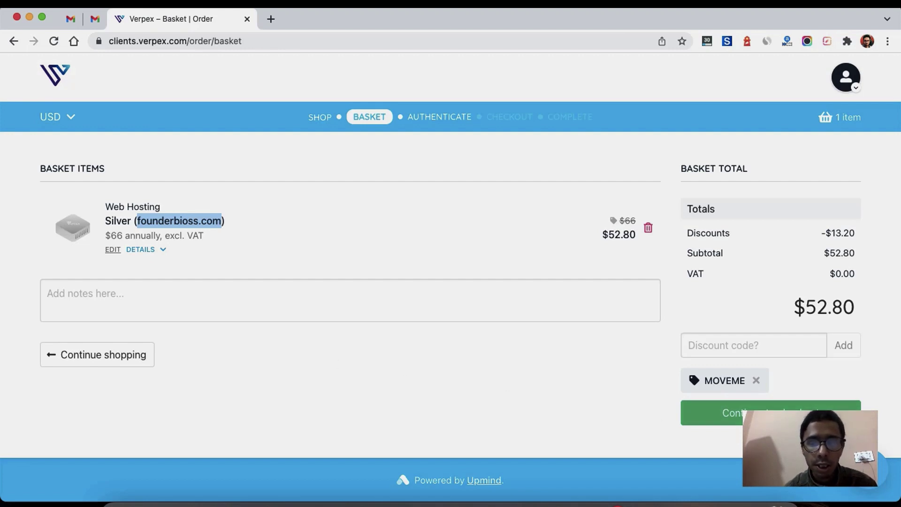
pyautogui.click(732, 413)
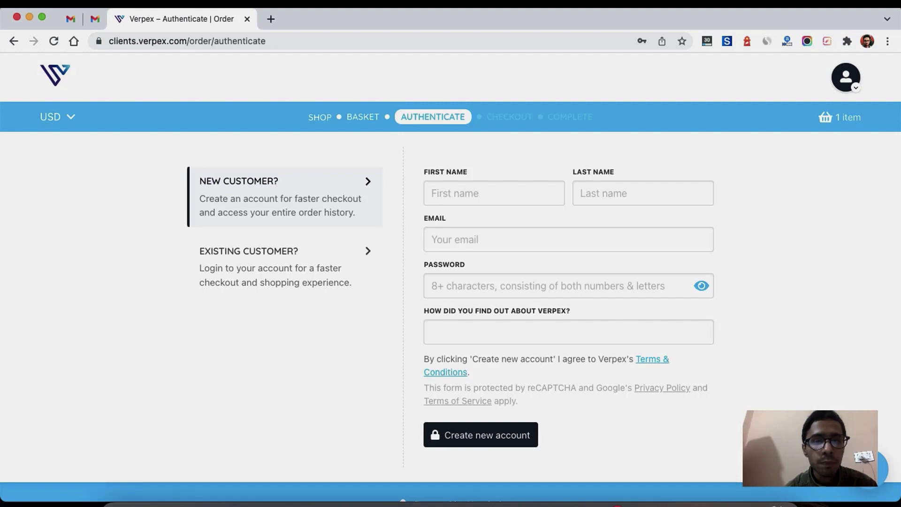
# - Go through the new customer form's name, email and password fields without filling them in
pyautogui.scroll(-1, 236, 216)
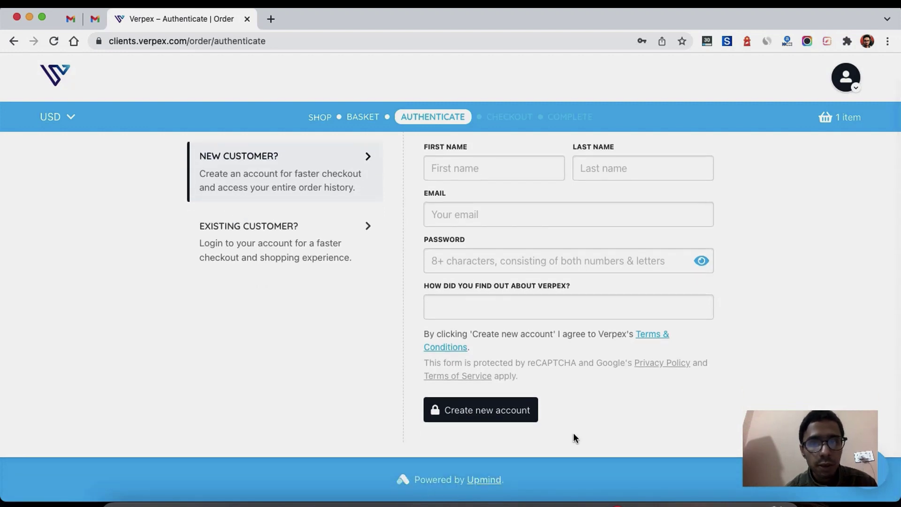
pyautogui.scroll(1, 795, 246)
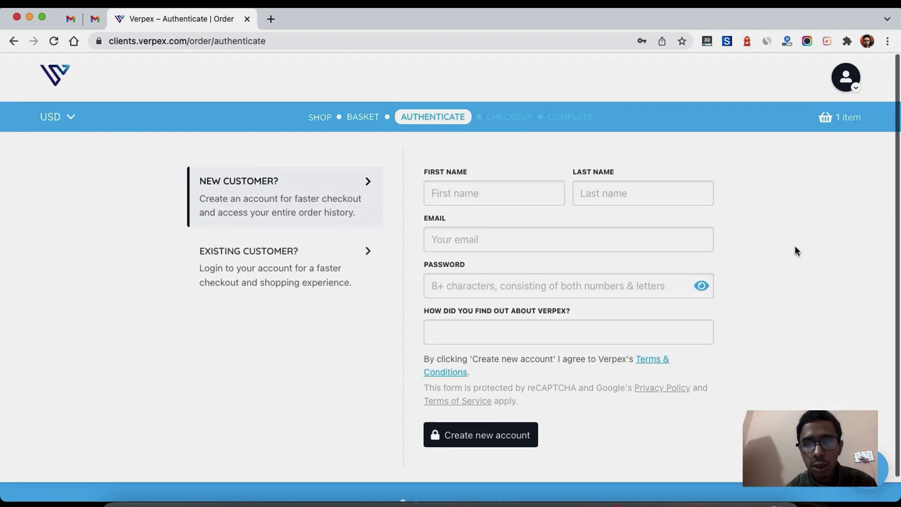
pyautogui.click(525, 196)
pyautogui.click(630, 191)
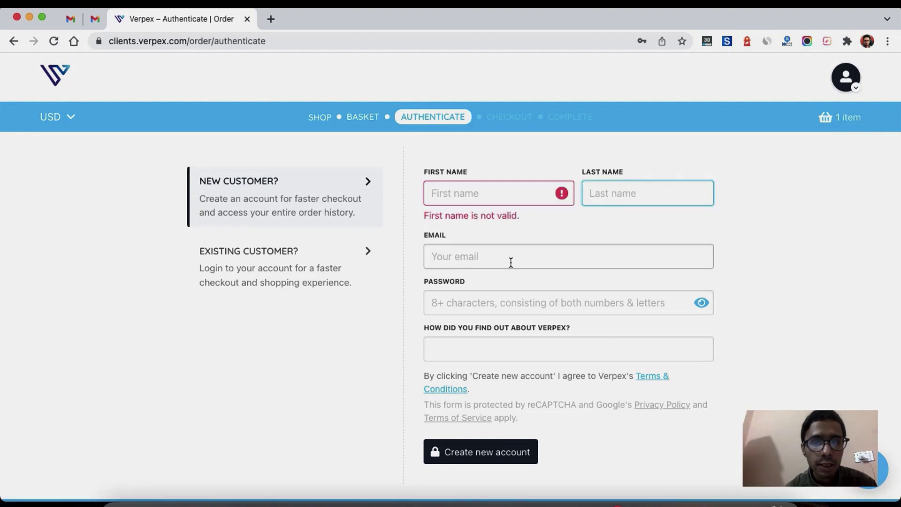
pyautogui.click(492, 262)
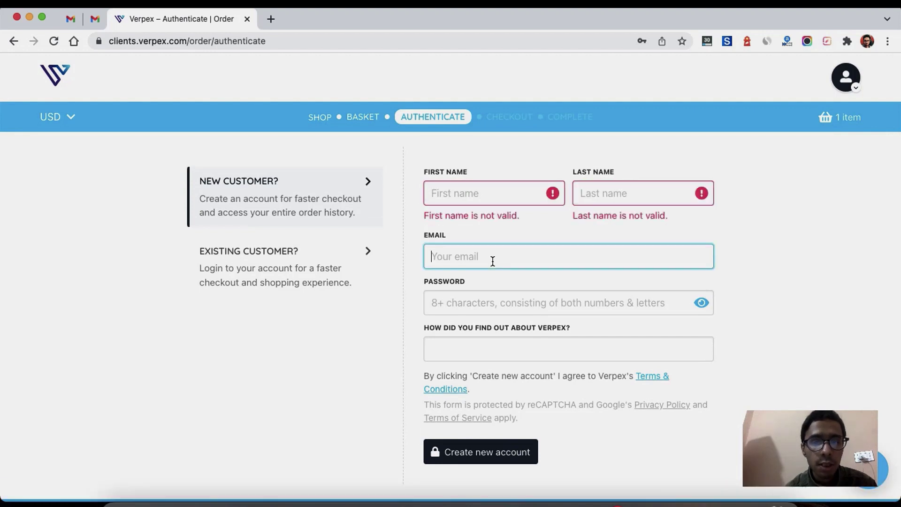
pyautogui.click(484, 304)
pyautogui.click(593, 376)
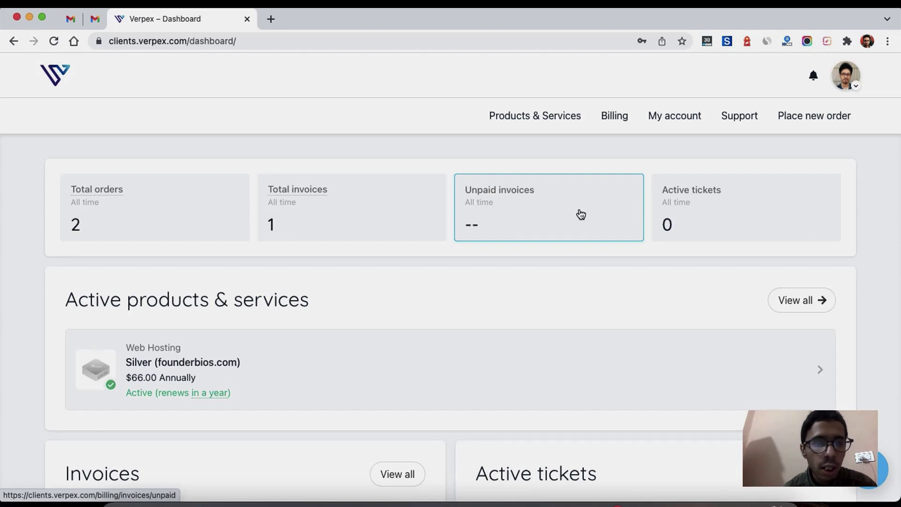
# - Look over the dashboard's active services and invoices, and open the details of the Silver hosting for founderbios.com
pyautogui.scroll(-5, 245, 380)
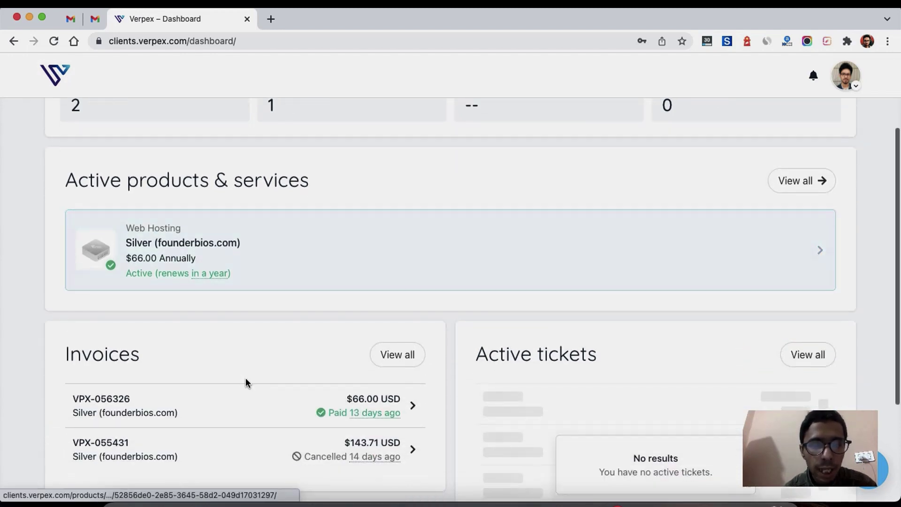
pyautogui.scroll(1, 295, 197)
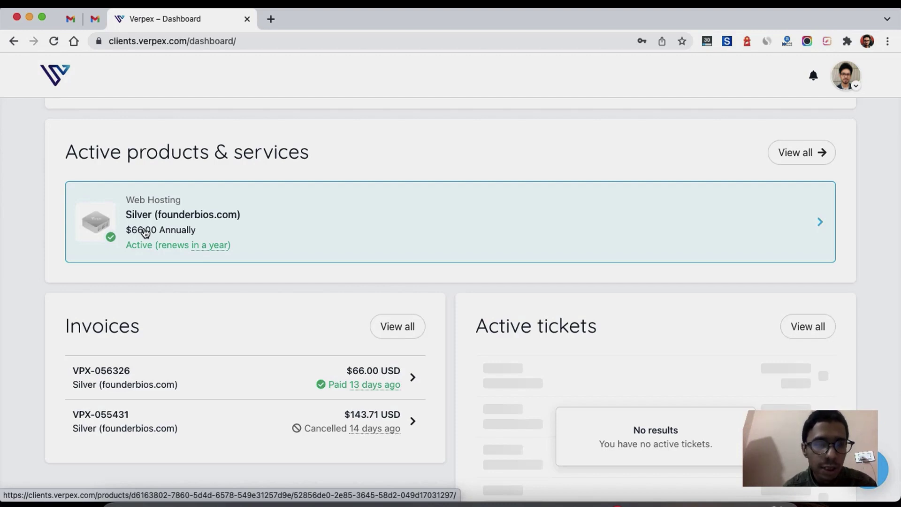
pyautogui.tripleClick(291, 224)
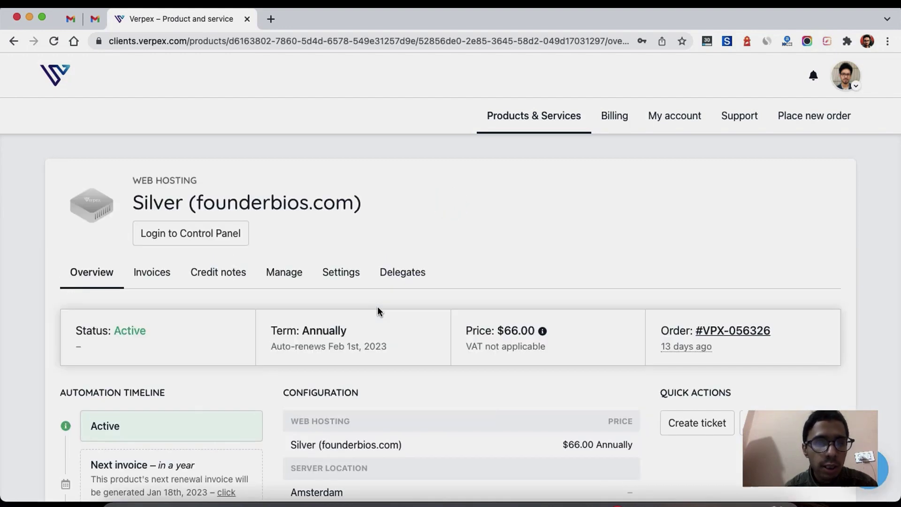
# - Review the Silver hosting's status, term, price, configuration and renewal timeline, and log in to its control panel
pyautogui.scroll(-4, 378, 307)
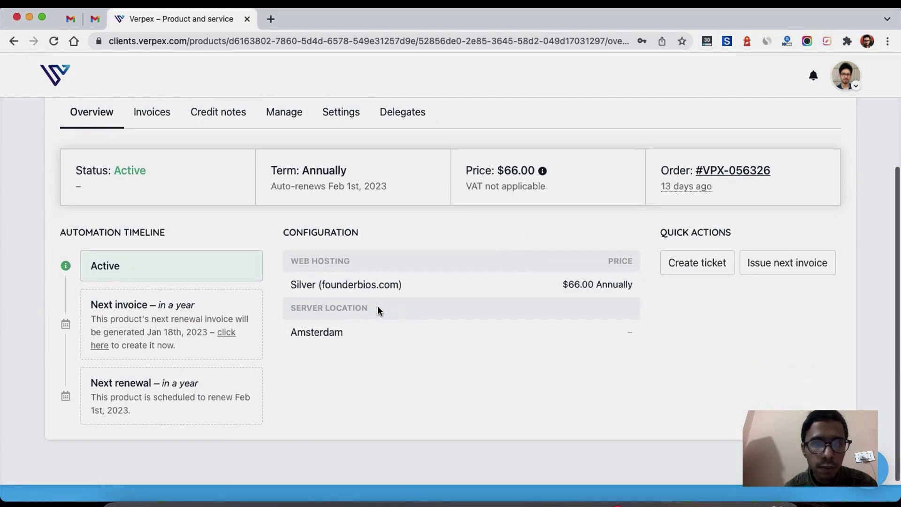
pyautogui.scroll(2, 377, 306)
pyautogui.scroll(-1, 378, 306)
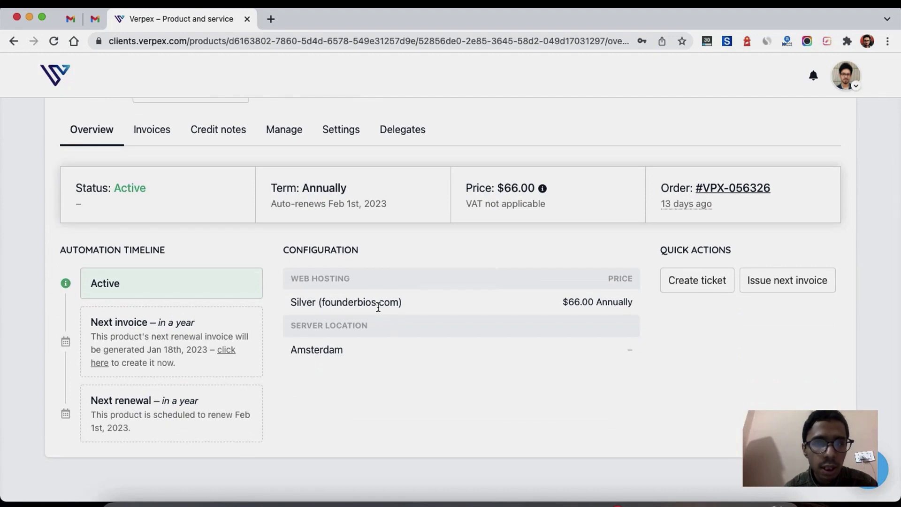
pyautogui.scroll(2, 378, 307)
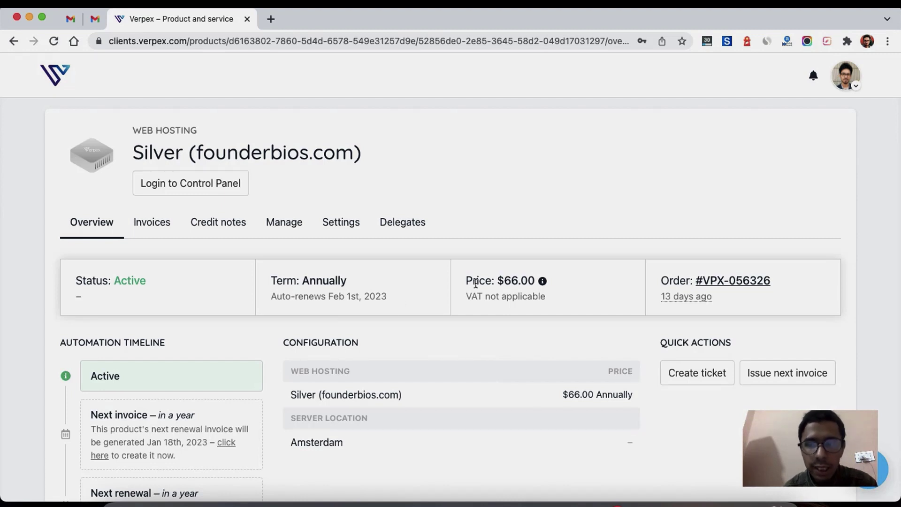
pyautogui.scroll(-2, 476, 283)
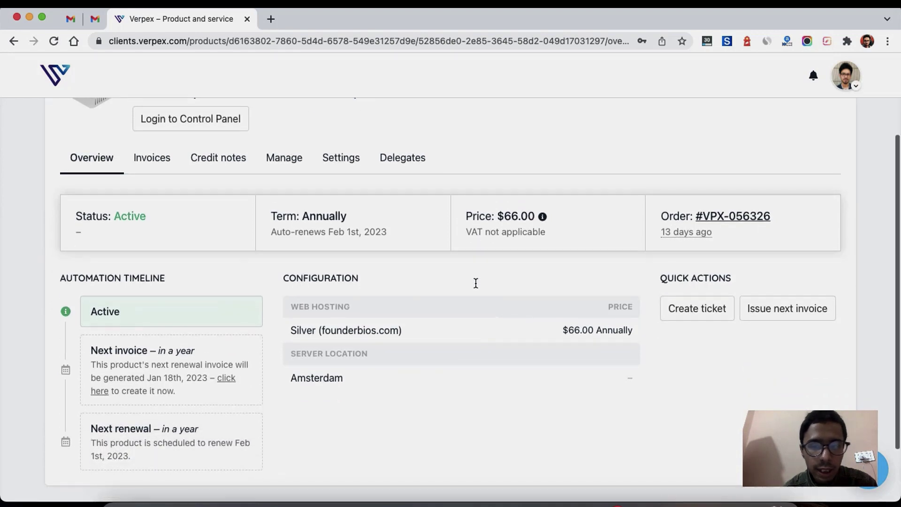
pyautogui.scroll(3, 350, 409)
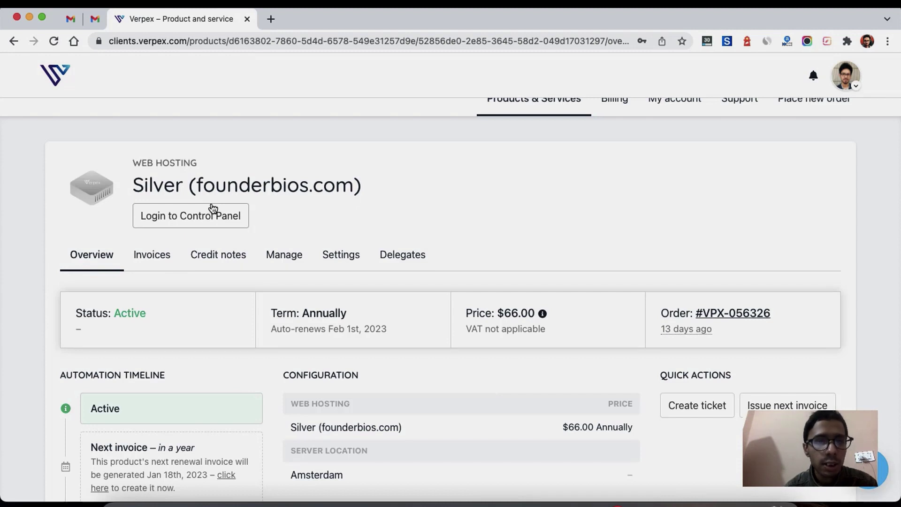
pyautogui.click(216, 224)
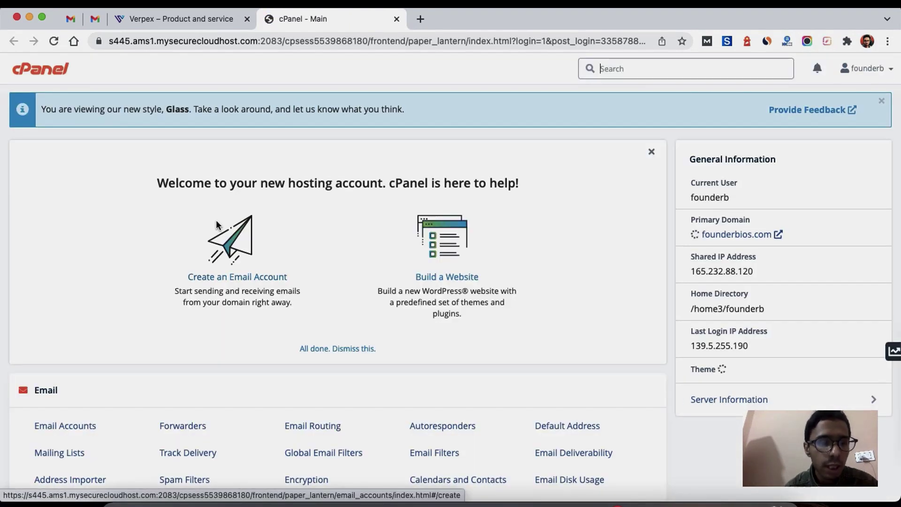
# - Look through the control panel's email, files, databases, domains and security tool sections
pyautogui.scroll(-1, 181, 397)
pyautogui.scroll(-6, 180, 397)
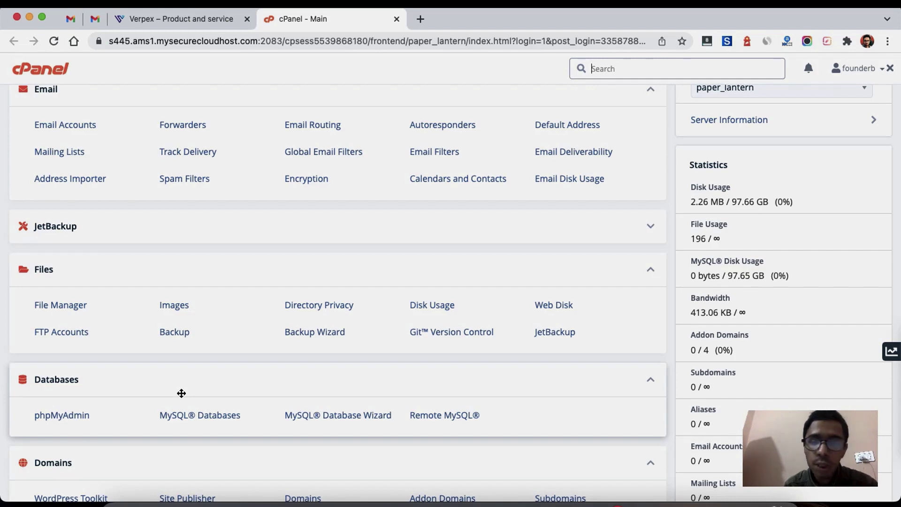
pyautogui.scroll(-5, 181, 393)
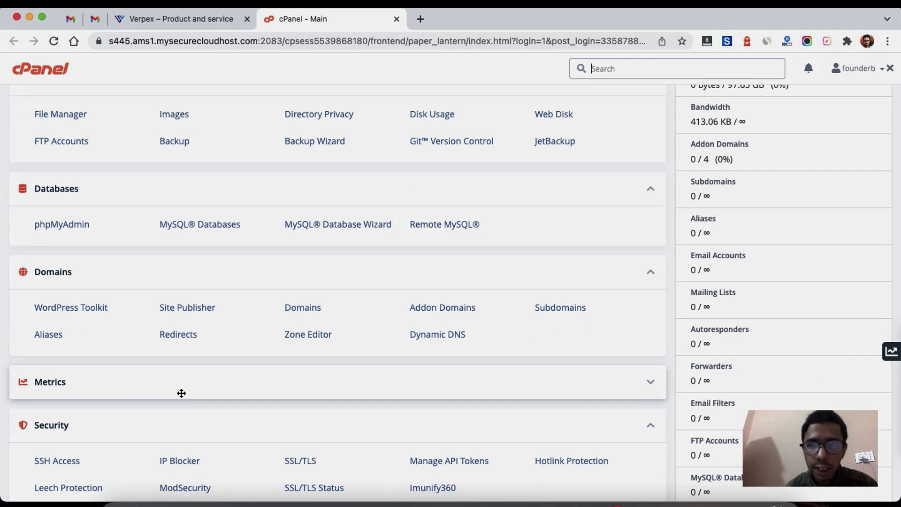
pyautogui.scroll(5, 499, 347)
pyautogui.scroll(1, 497, 349)
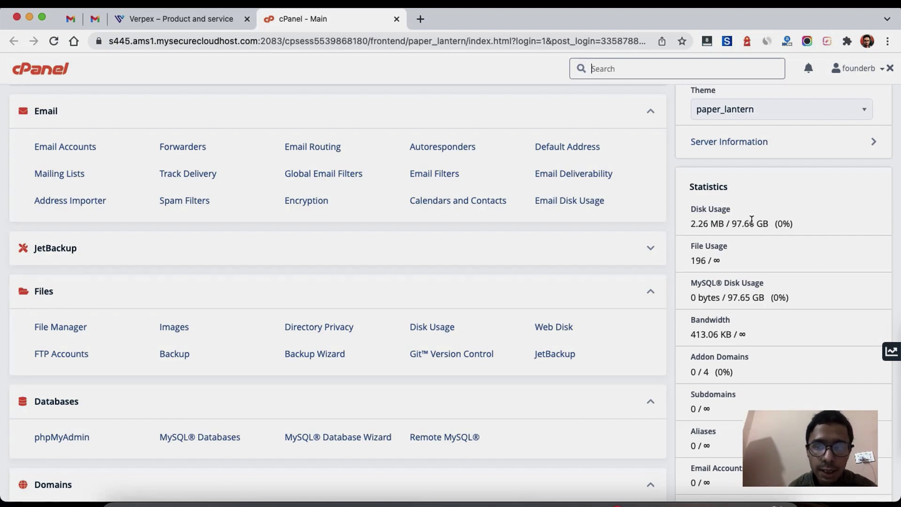
# - Examine the hosting account's usage statistics, from disk usage, bandwidth and addon domains through to memory, I/O and number of processes
pyautogui.scroll(-1, 714, 217)
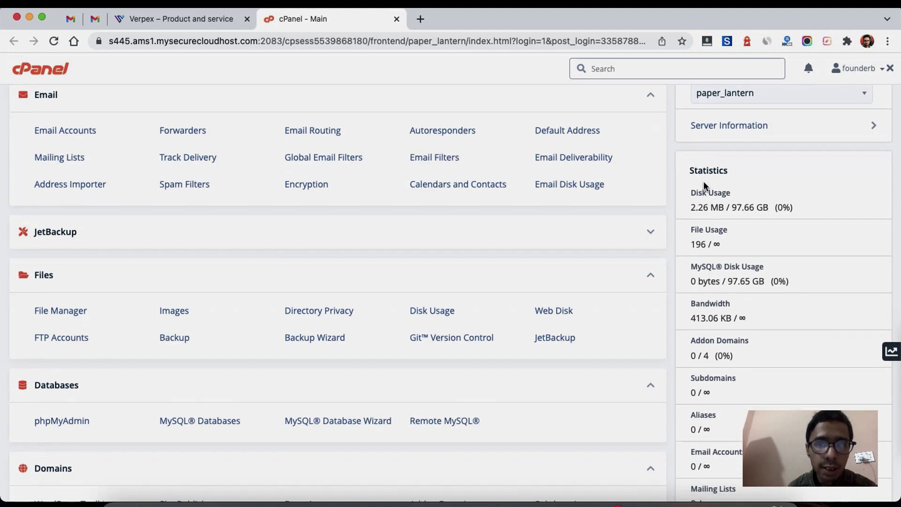
pyautogui.scroll(-1, 703, 182)
pyautogui.scroll(-3, 710, 206)
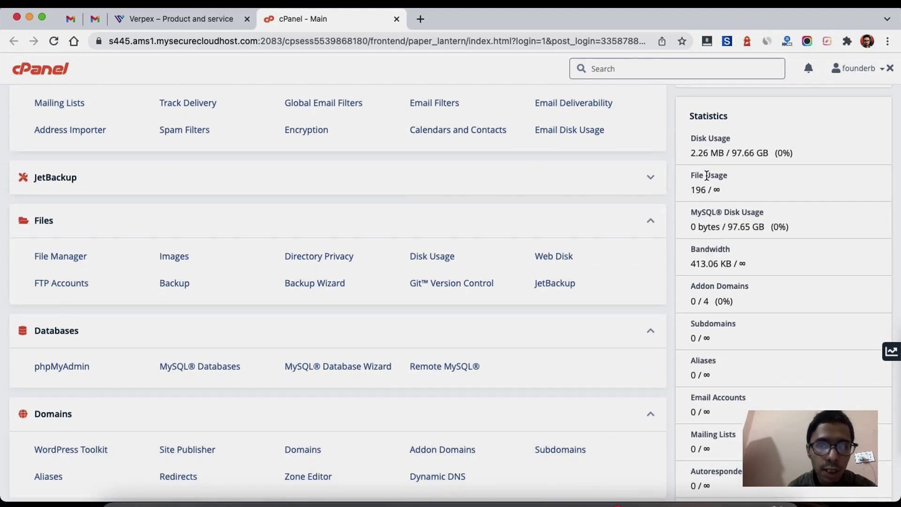
pyautogui.scroll(-3, 733, 242)
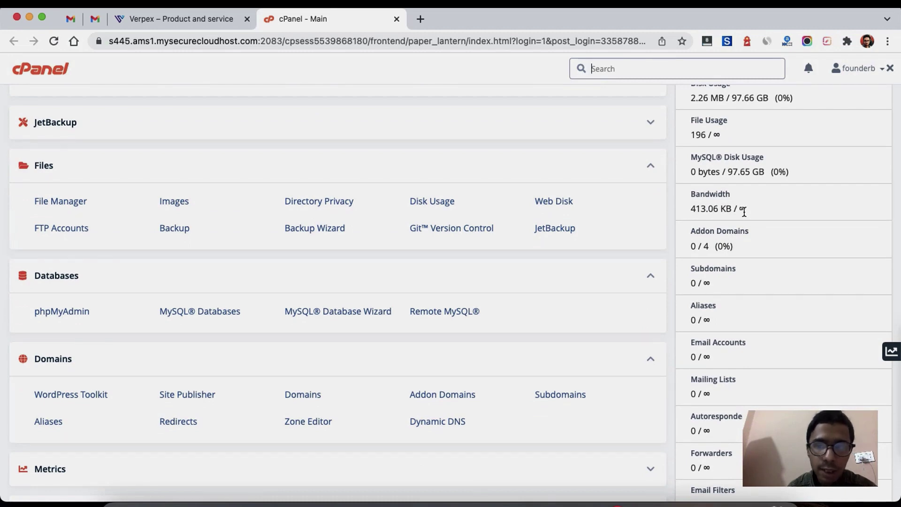
pyautogui.scroll(-2, 735, 210)
pyautogui.tripleClick(718, 203)
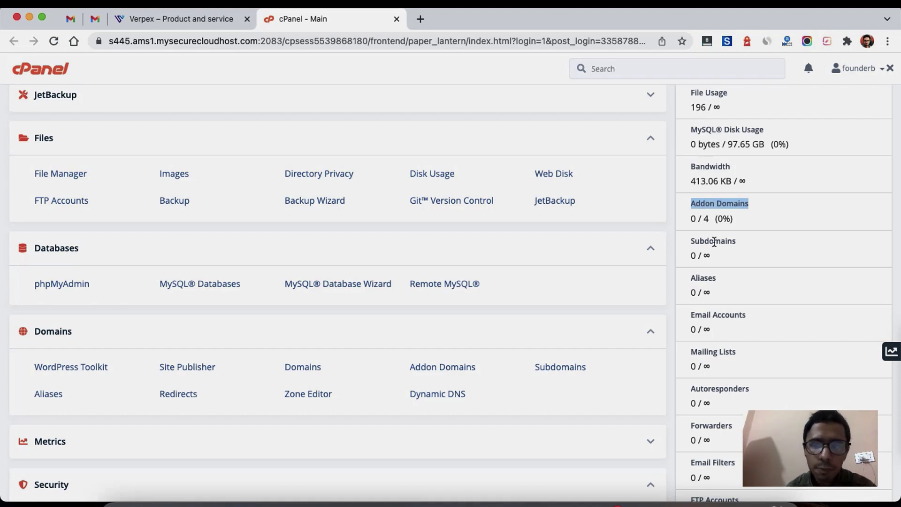
pyautogui.scroll(-4, 713, 242)
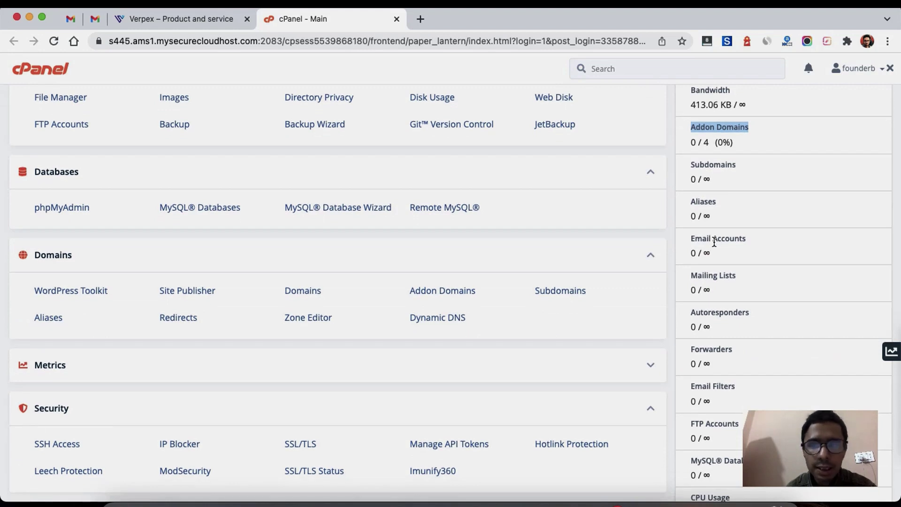
pyautogui.scroll(-2, 713, 241)
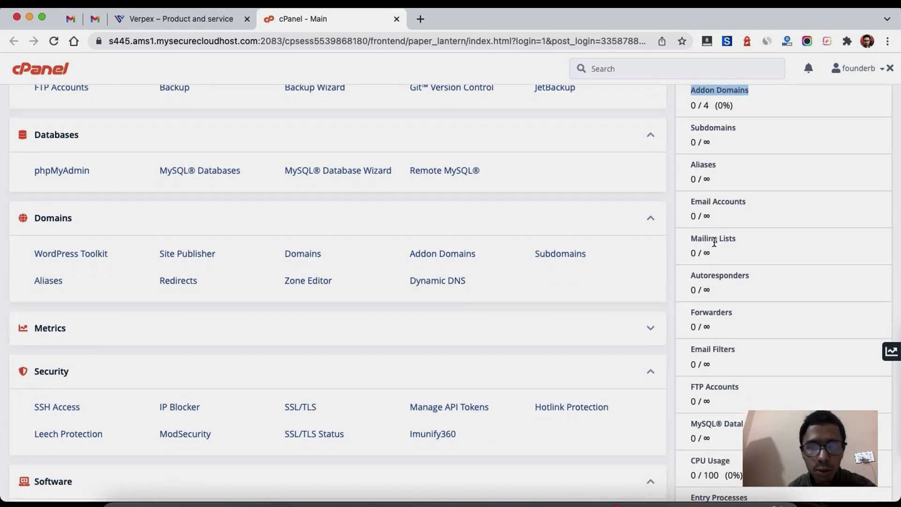
pyautogui.scroll(-10, 714, 242)
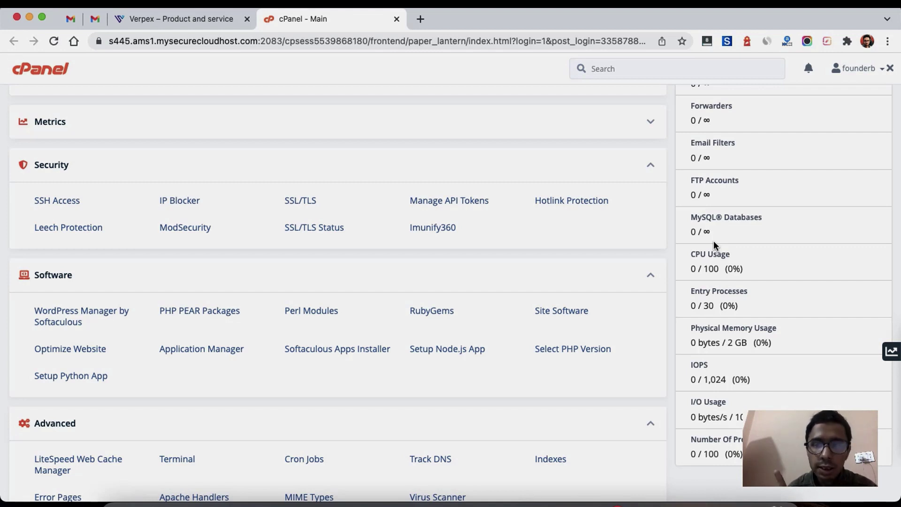
pyautogui.scroll(-2, 723, 291)
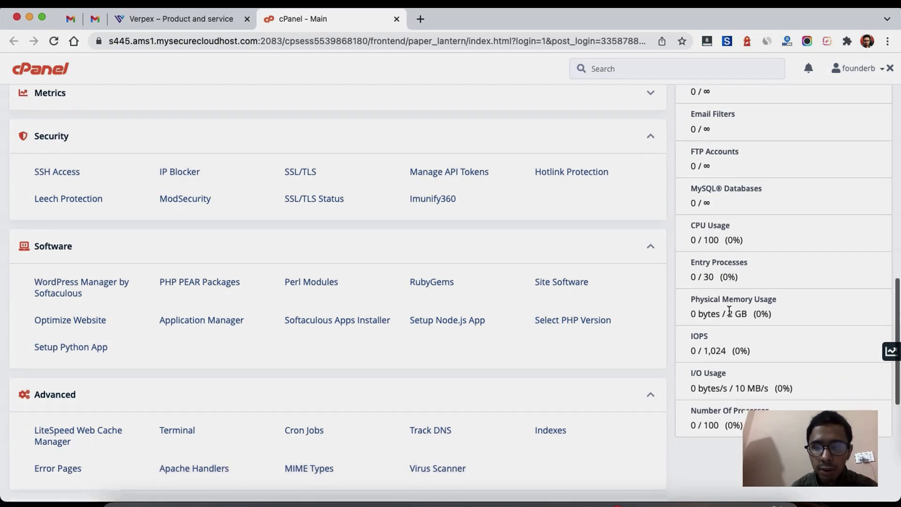
pyautogui.scroll(-1, 729, 310)
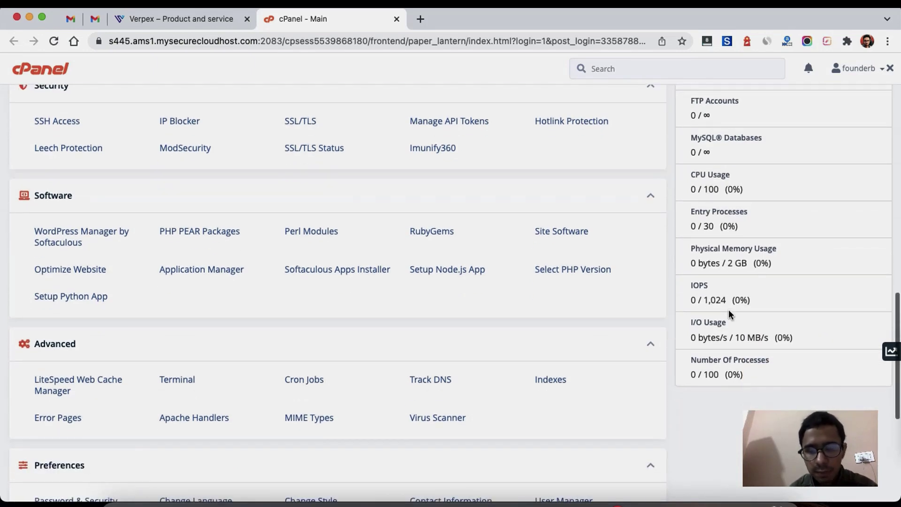
pyautogui.scroll(-7, 729, 311)
pyautogui.scroll(15, 728, 309)
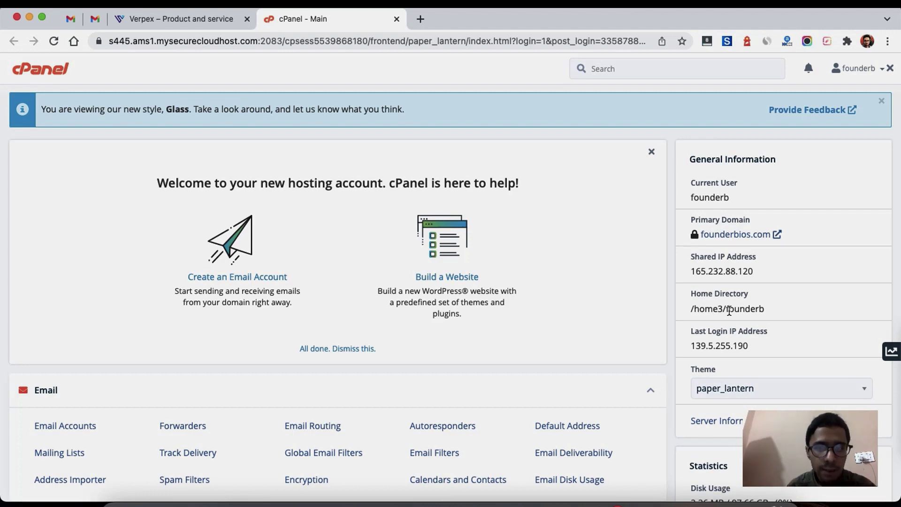
# - Highlight the shared IP address in the general information and look over the tool sections once more
pyautogui.doubleClick(700, 273)
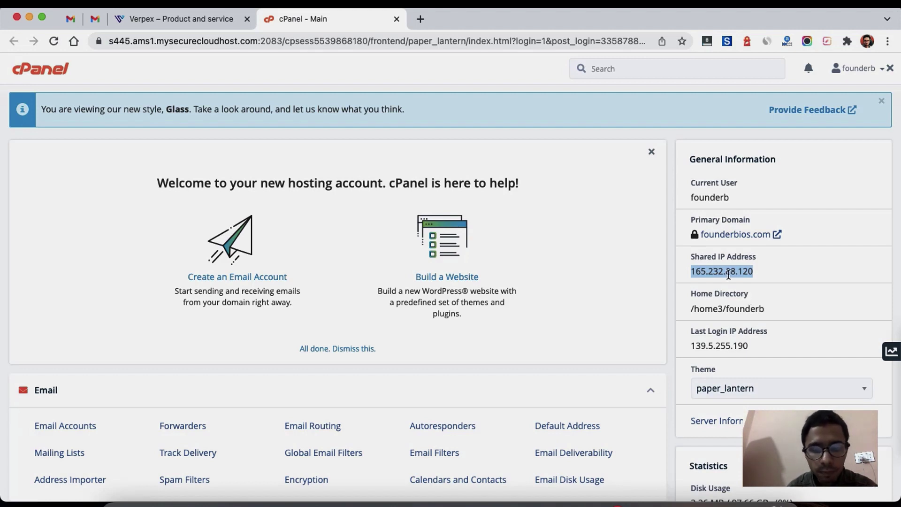
pyautogui.scroll(-5, 589, 342)
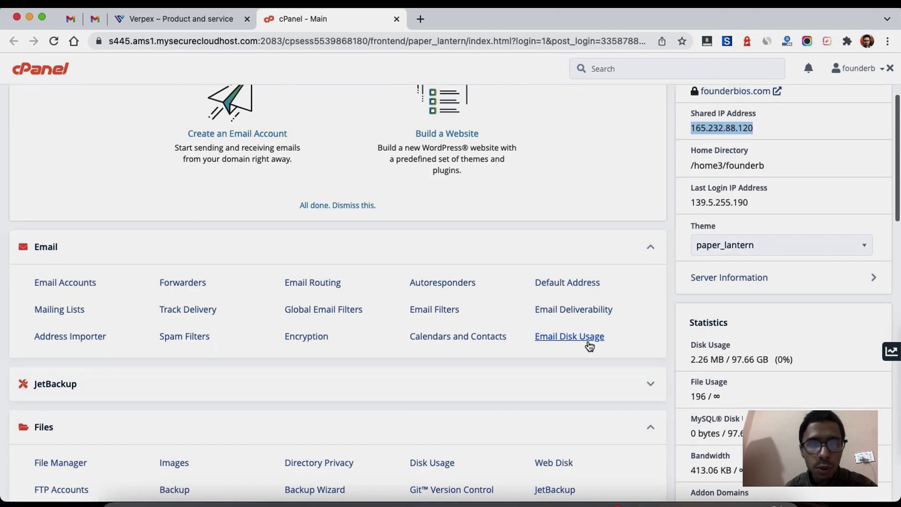
pyautogui.scroll(-9, 589, 342)
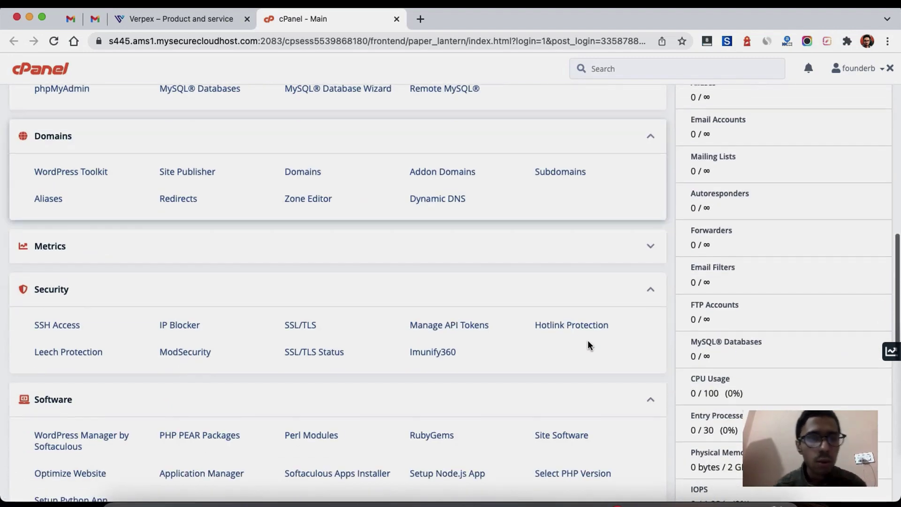
pyautogui.scroll(1, 371, 283)
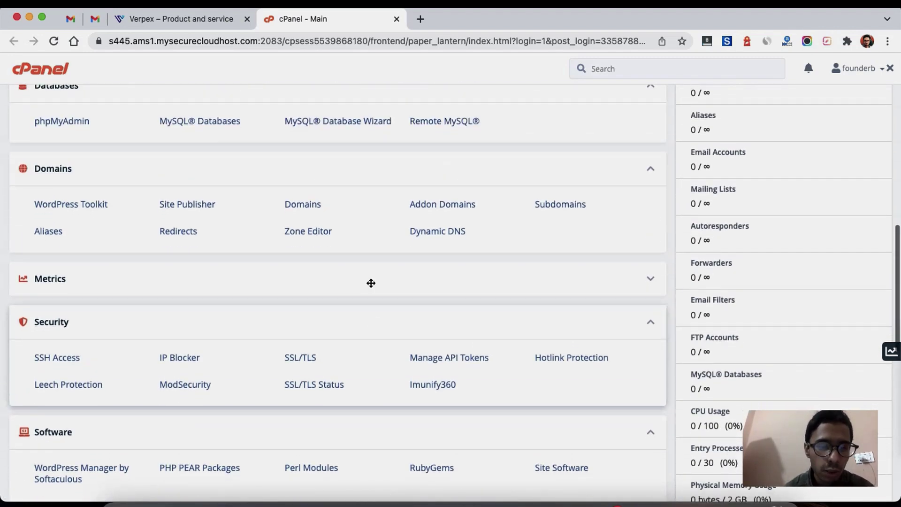
# - Search the control panel for "wordpres", open WordPress Manager by Softaculous and start installing a new copy of WordPress
pyautogui.click(610, 77)
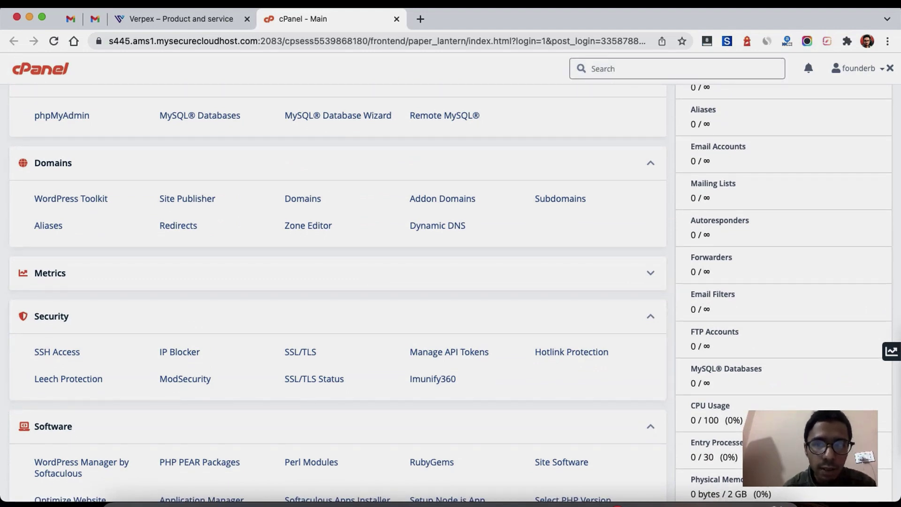
pyautogui.write('wordpres')
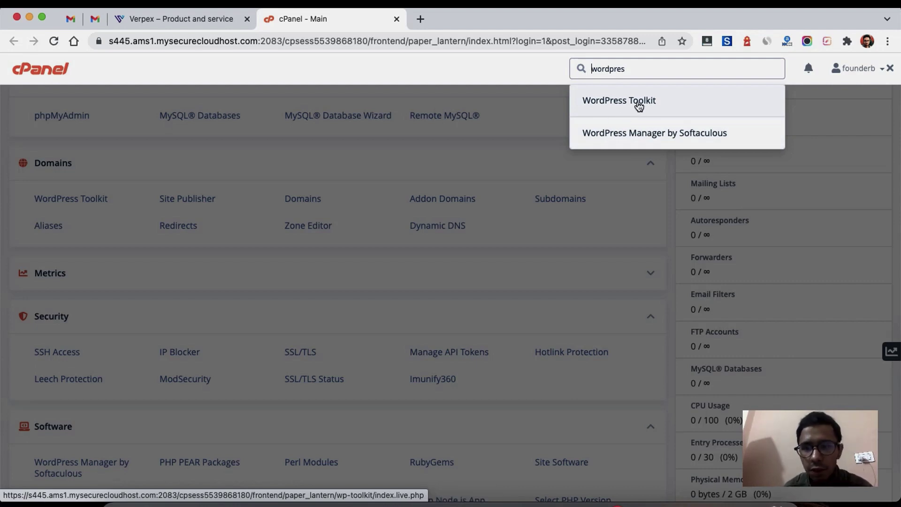
pyautogui.click(653, 134)
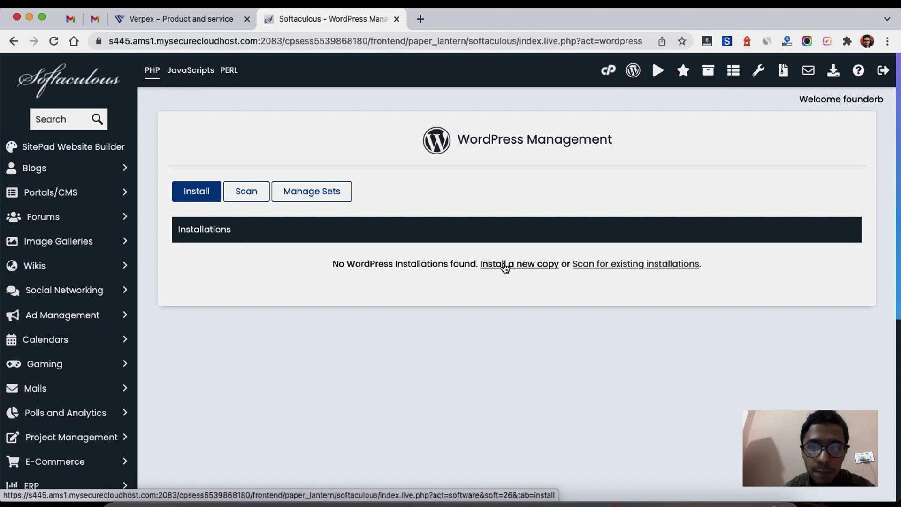
pyautogui.click(528, 268)
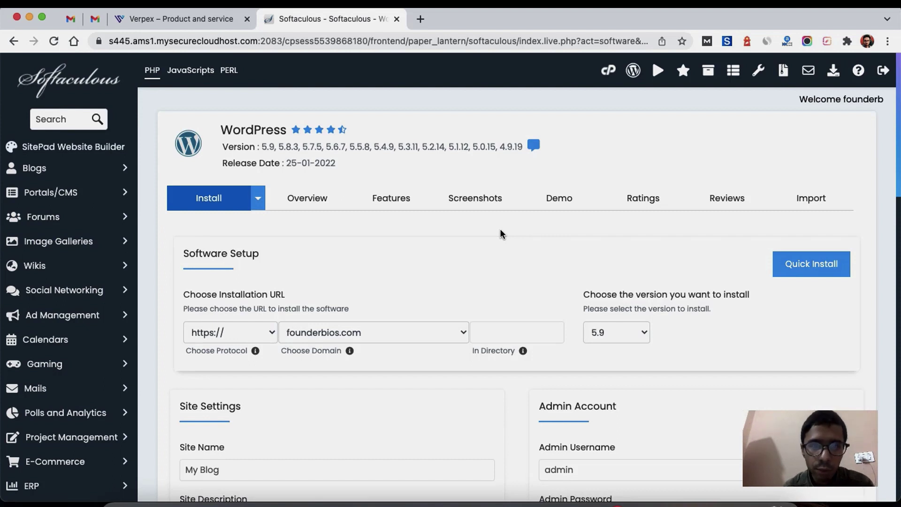
pyautogui.click(237, 334)
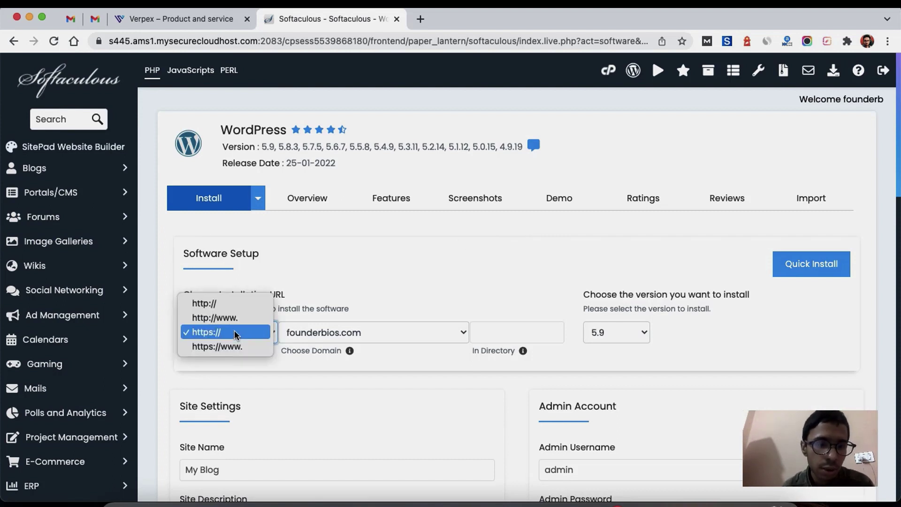
pyautogui.click(236, 334)
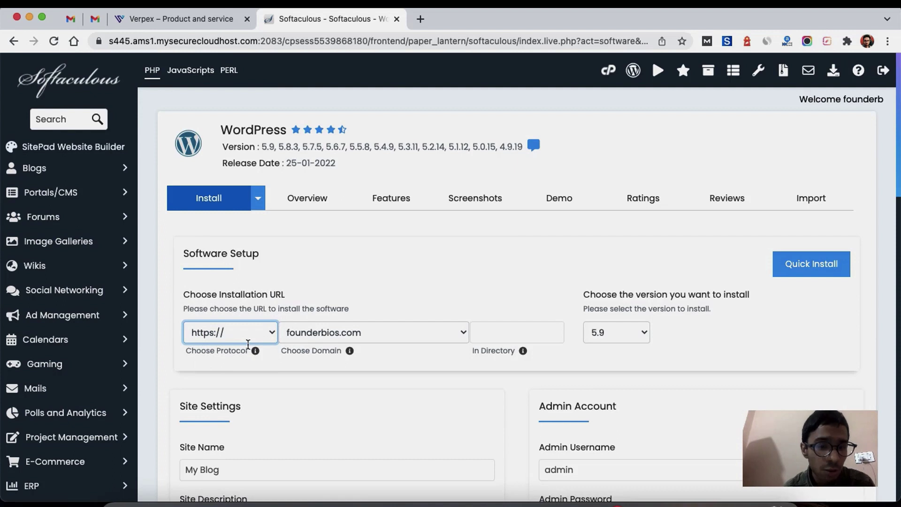
pyautogui.click(351, 334)
pyautogui.click(352, 335)
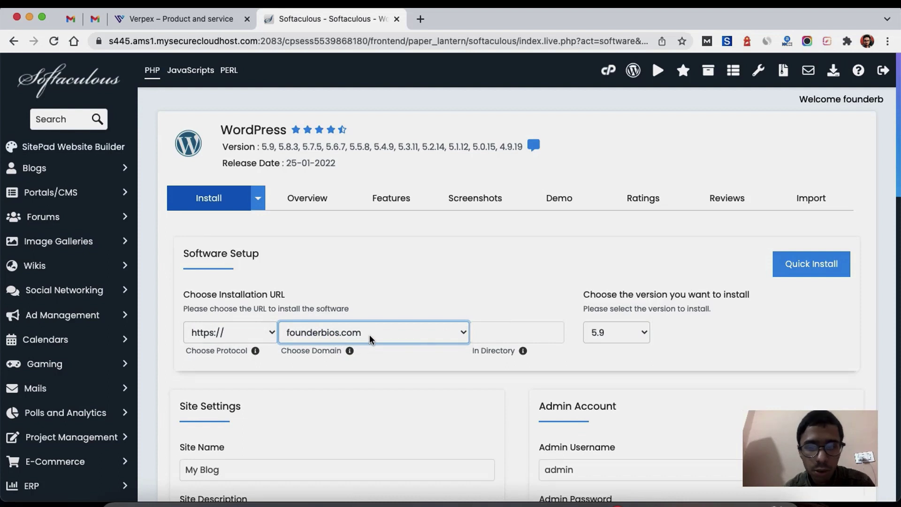
pyautogui.click(517, 328)
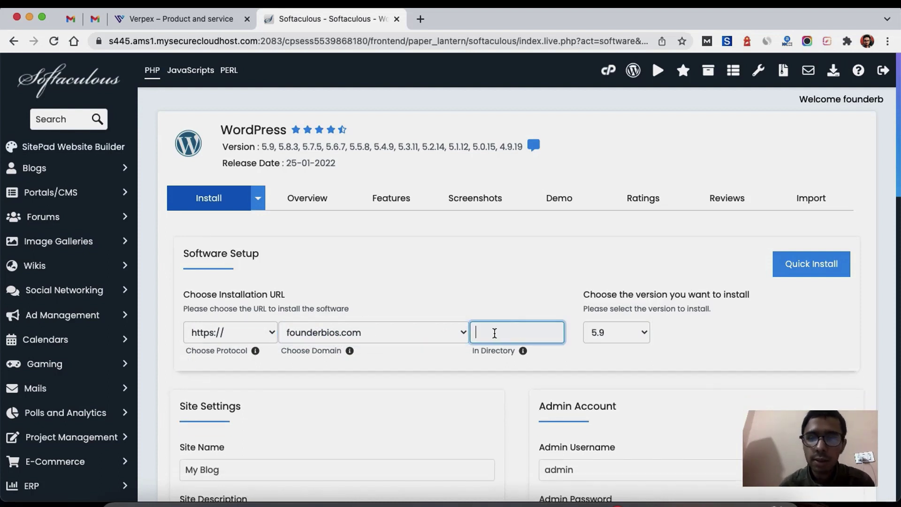
pyautogui.click(605, 333)
pyautogui.click(605, 333)
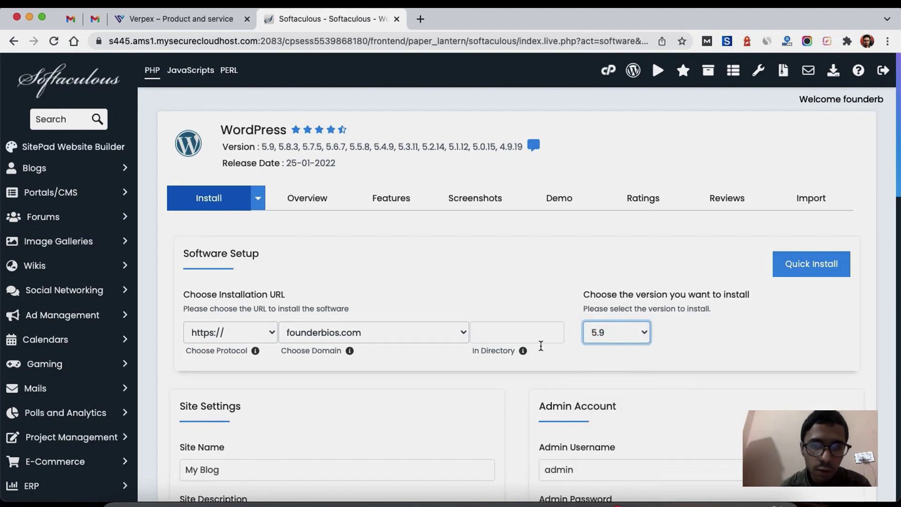
# - Set the site name in the WordPress installation's site settings to "Founderbios"
pyautogui.scroll(-4, 496, 393)
pyautogui.scroll(-1, 497, 390)
pyautogui.tripleClick(258, 252)
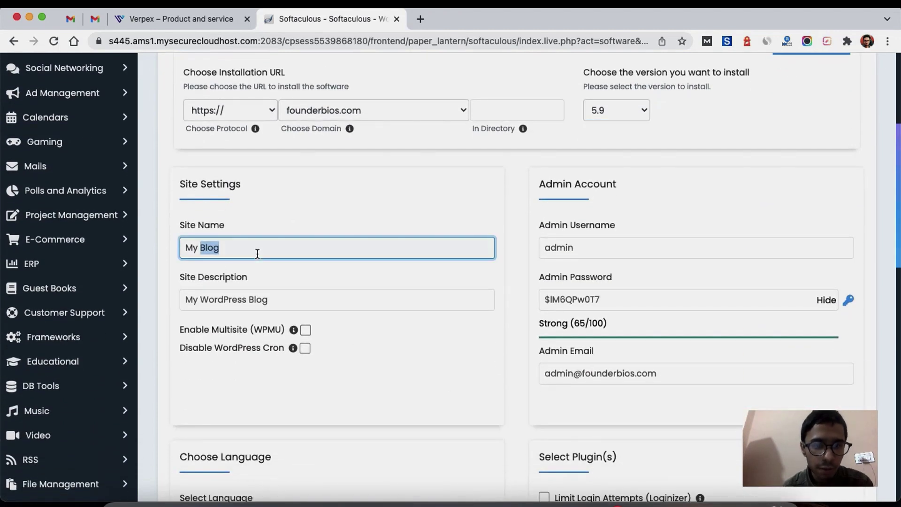
pyautogui.write('Founder')
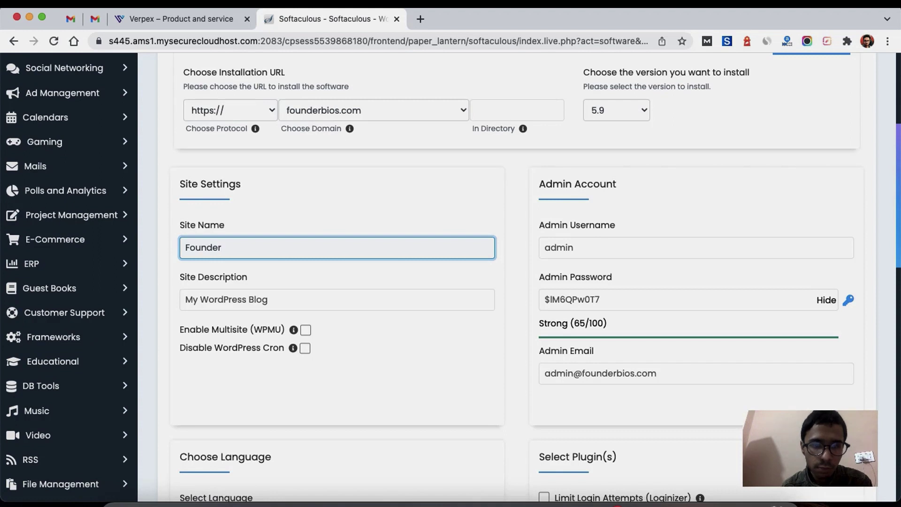
pyautogui.write('bios')
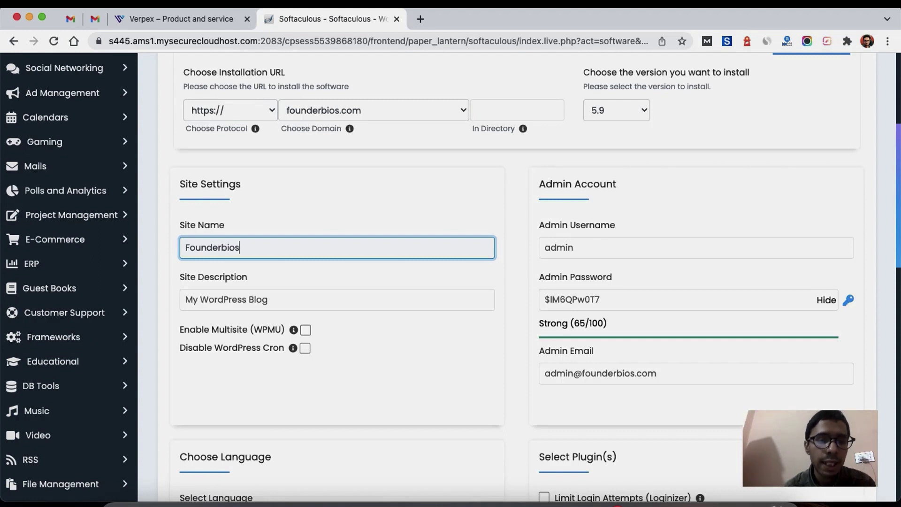
# - Replace the site description with "Biography of Popular Founders"
pyautogui.tripleClick(290, 301)
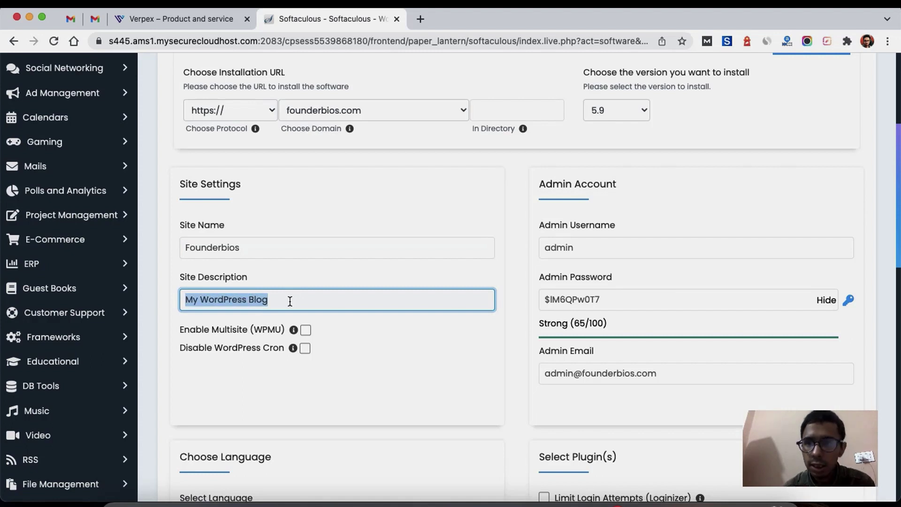
pyautogui.write('Founder B')
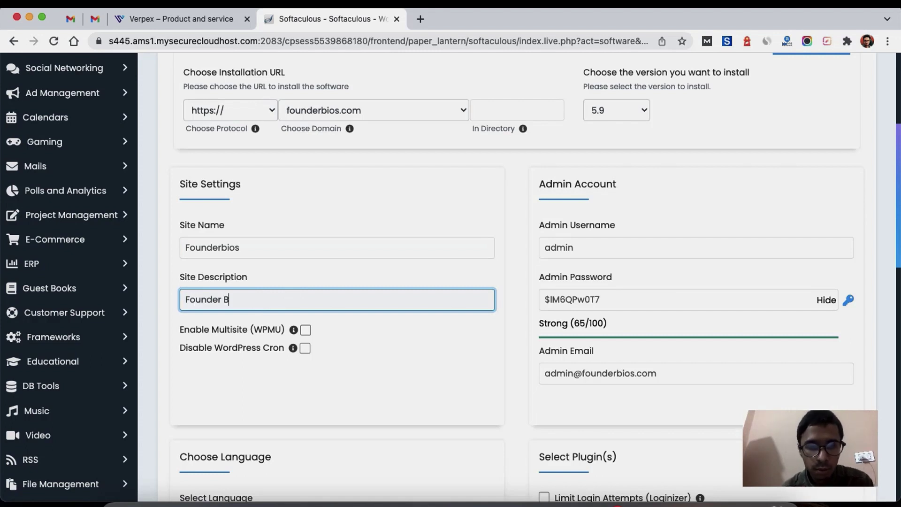
pyautogui.press('BackSpace')
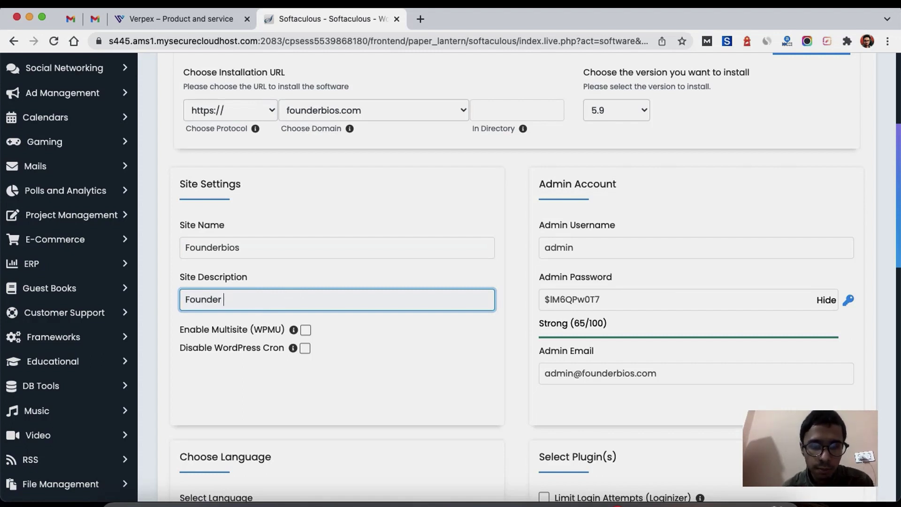
pyautogui.write('Biograp')
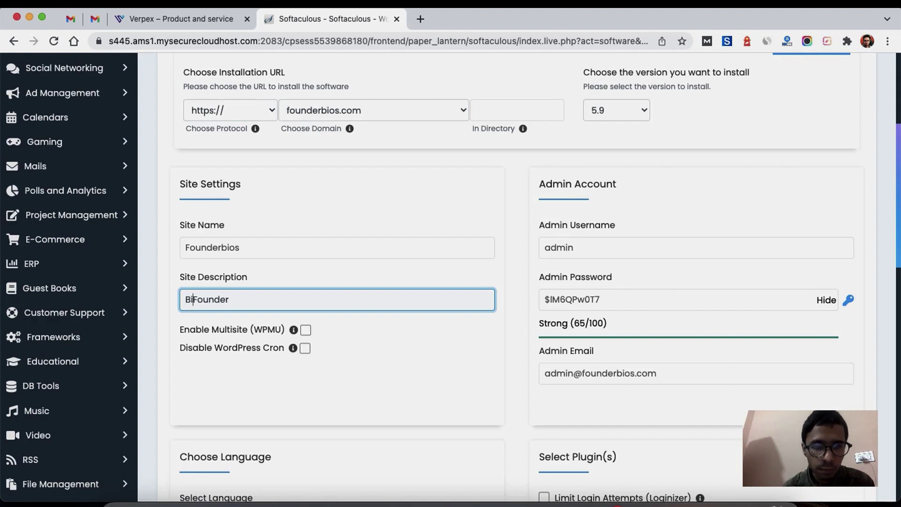
pyautogui.write('hy of Popular')
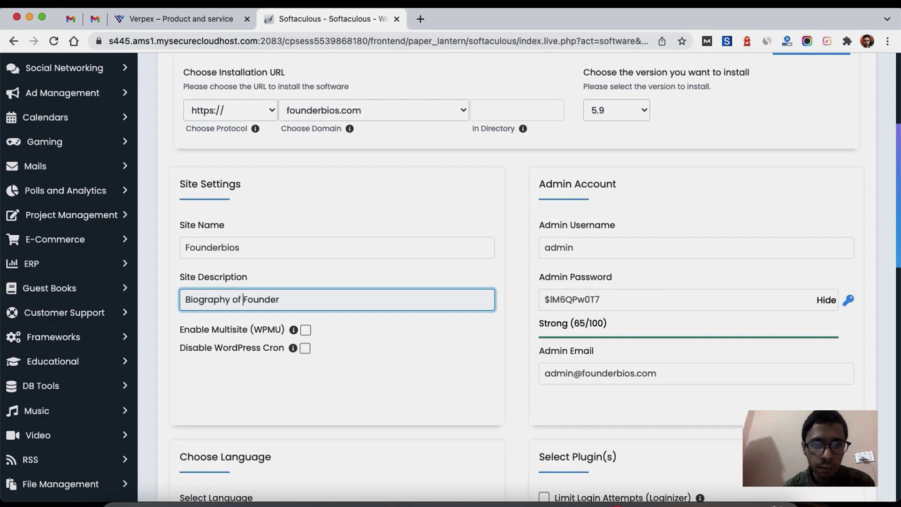
pyautogui.press('End')
pyautogui.write('\\')
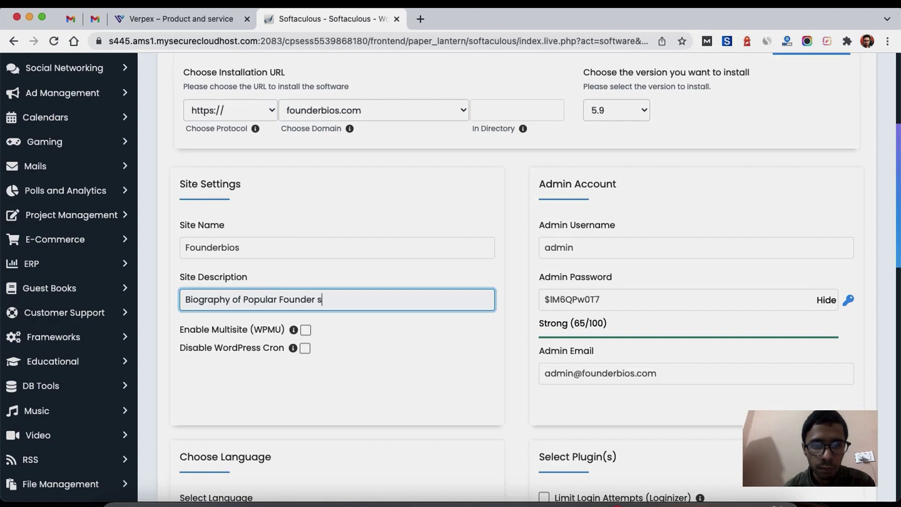
pyautogui.press('BackSpace')
pyautogui.write('s')
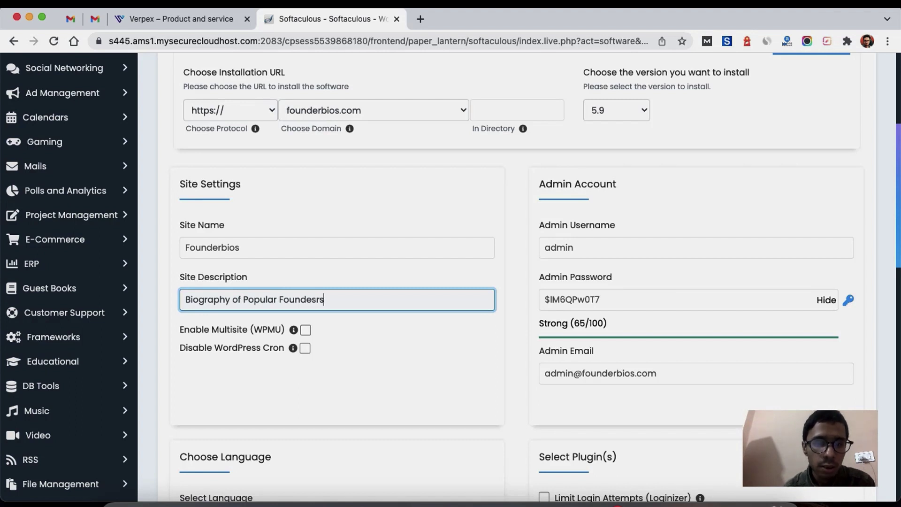
pyautogui.press('BackSpace')
pyautogui.write('s')
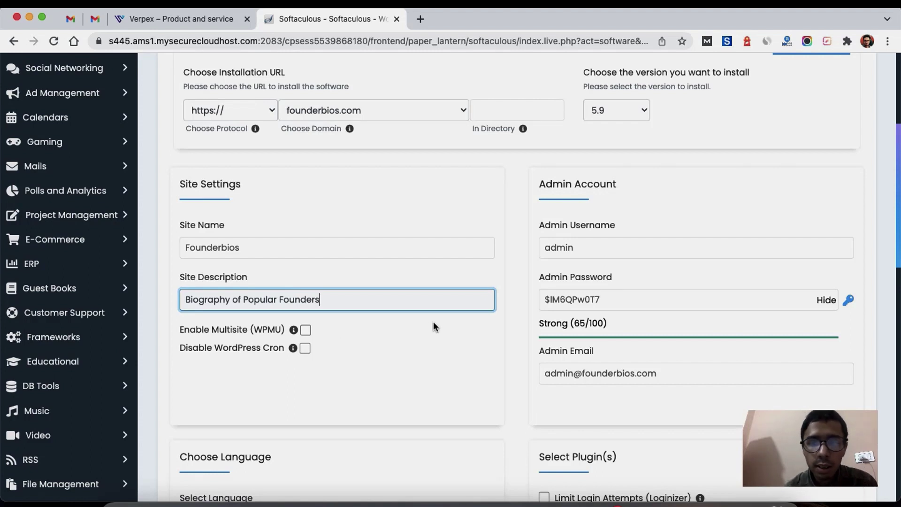
# - Set the admin username to admin_founderb and review the suggested admin password and admin email
pyautogui.click(591, 250)
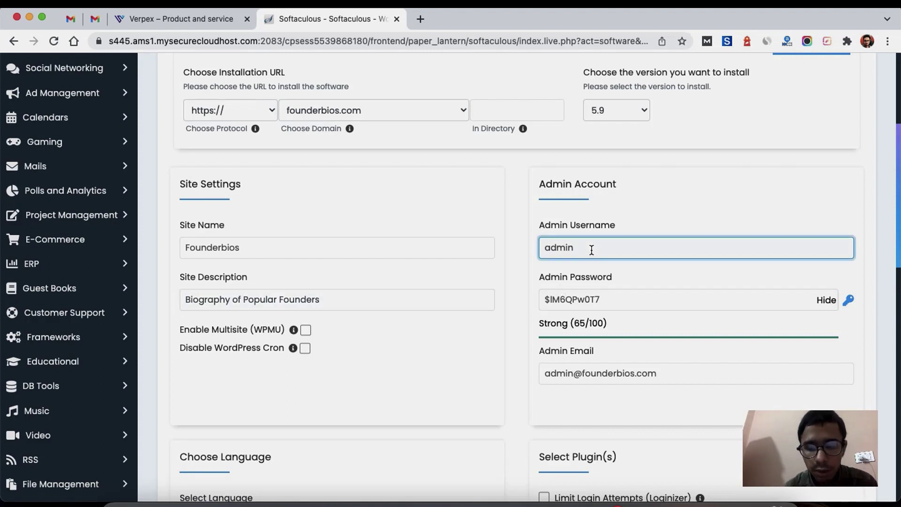
pyautogui.write('_founderb')
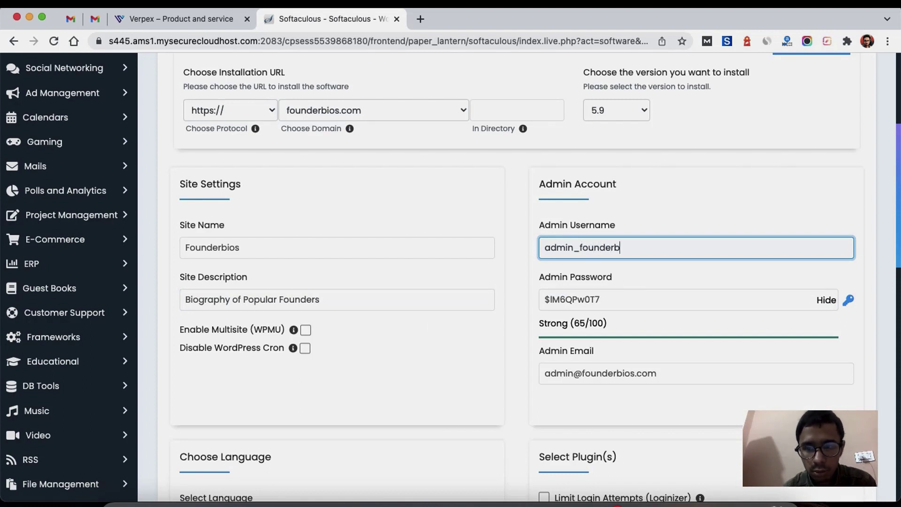
pyautogui.press('Tab')
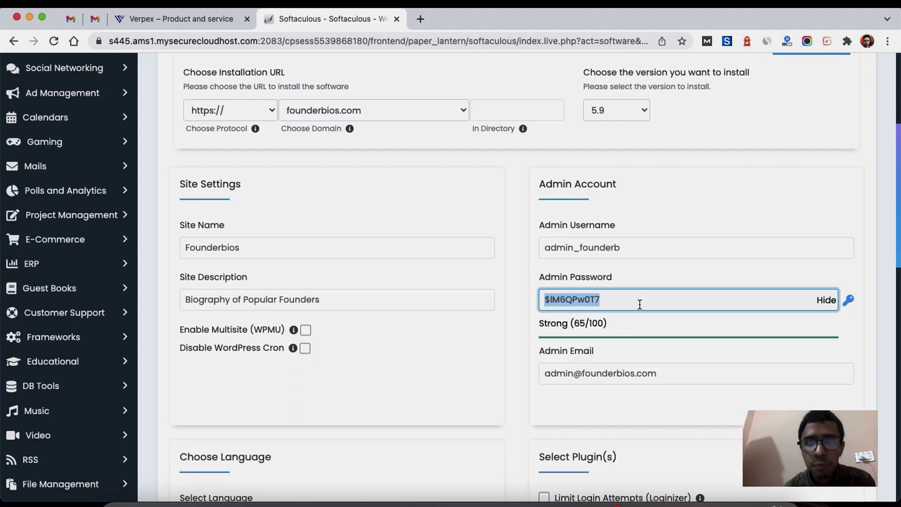
pyautogui.tripleClick(593, 371)
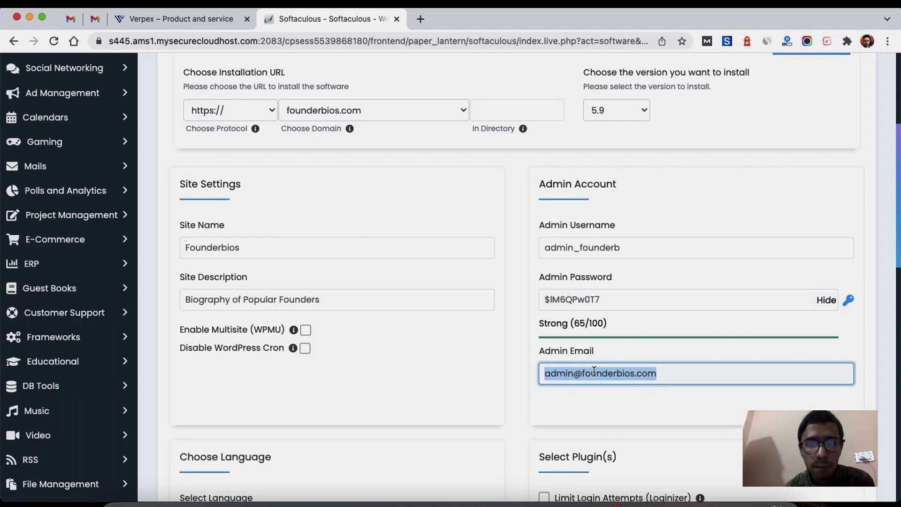
pyautogui.click(571, 376)
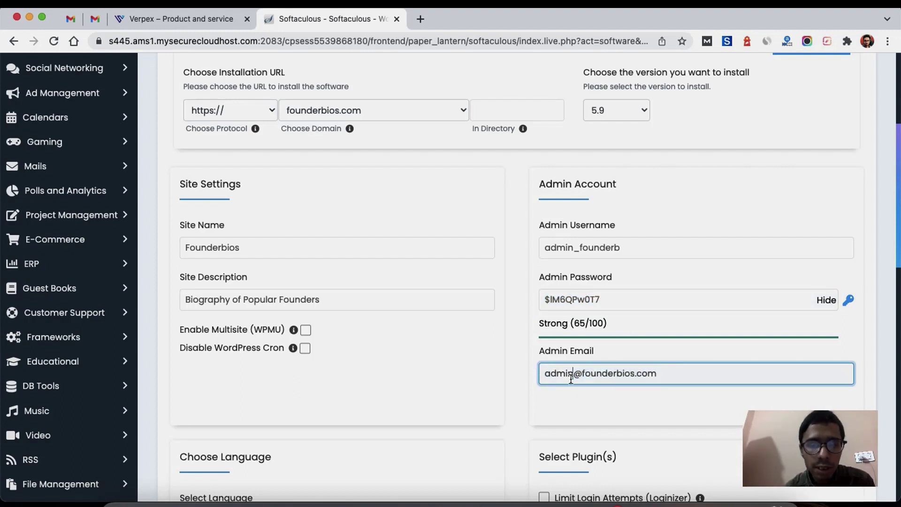
pyautogui.tripleClick(571, 379)
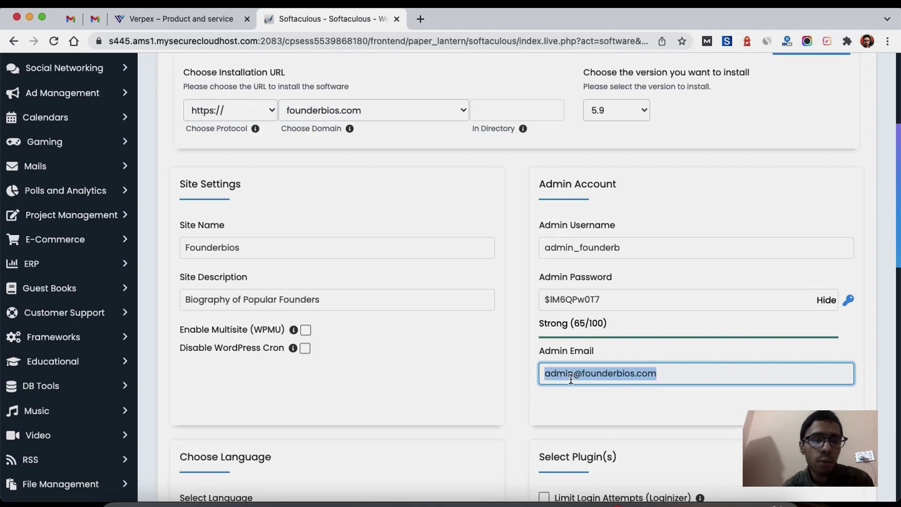
# - Select the Limit Login Attempts (Loginizer) and Classic Editor plugins for installation, with English as the language
pyautogui.scroll(-5, 383, 337)
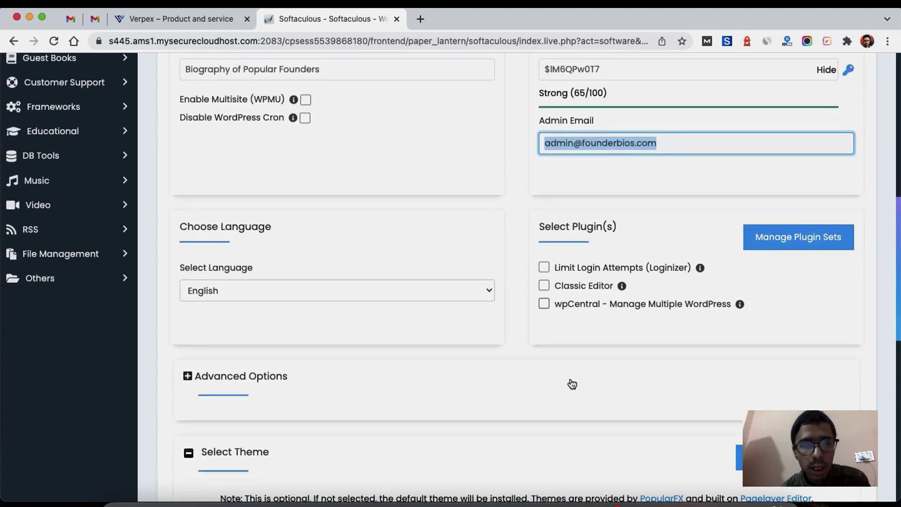
pyautogui.scroll(-8, 382, 337)
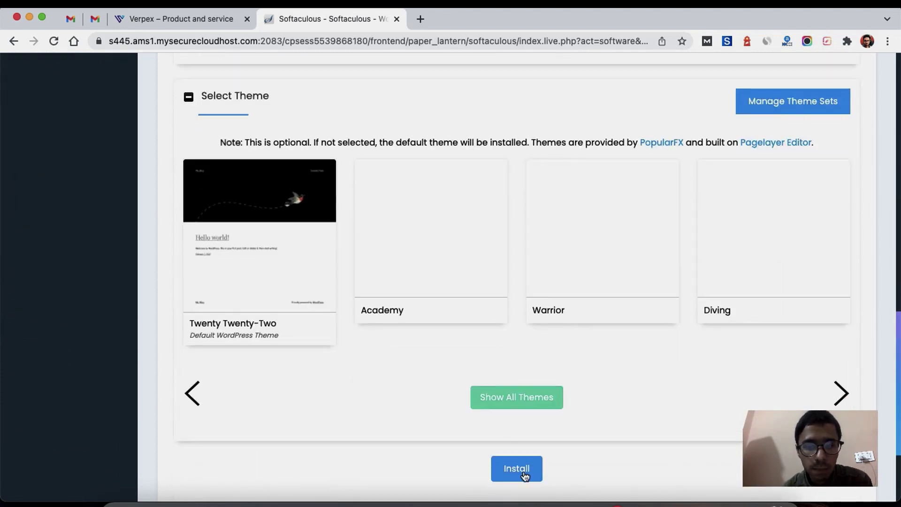
pyautogui.scroll(-1, 521, 472)
pyautogui.scroll(9, 526, 479)
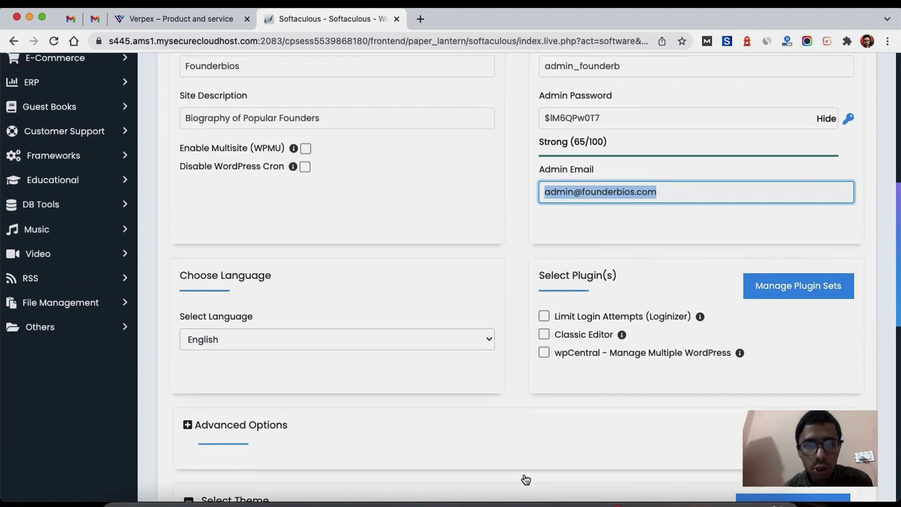
pyautogui.scroll(-2, 343, 339)
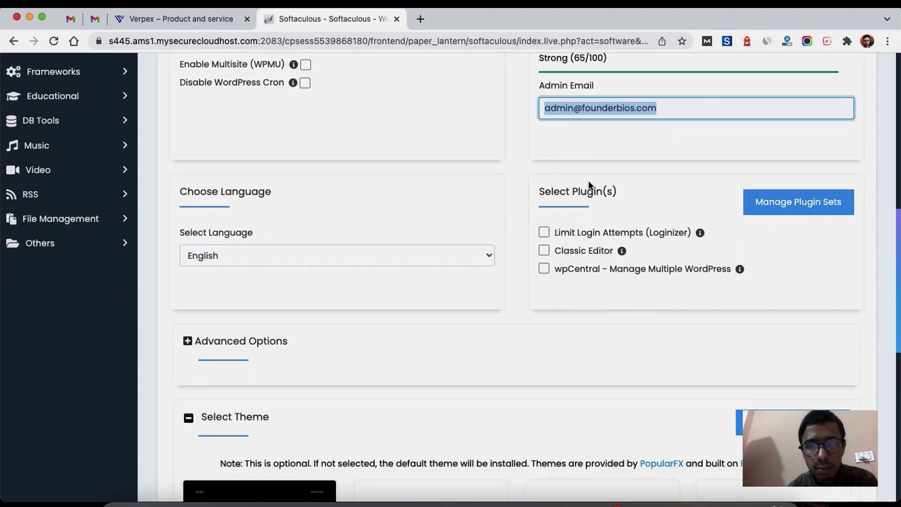
pyautogui.click(544, 232)
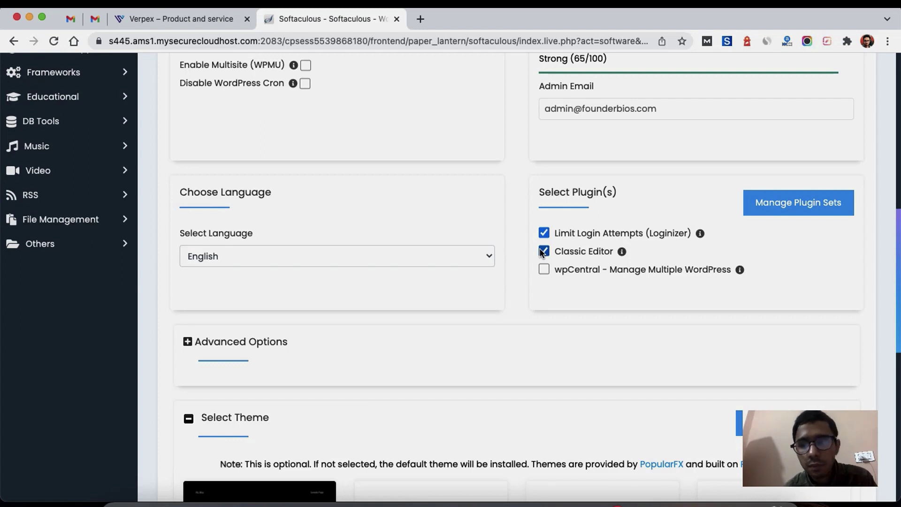
pyautogui.click(291, 256)
pyautogui.click(291, 256)
# - Expand and review the advanced options, then install WordPress with the default theme
pyautogui.scroll(-3, 424, 368)
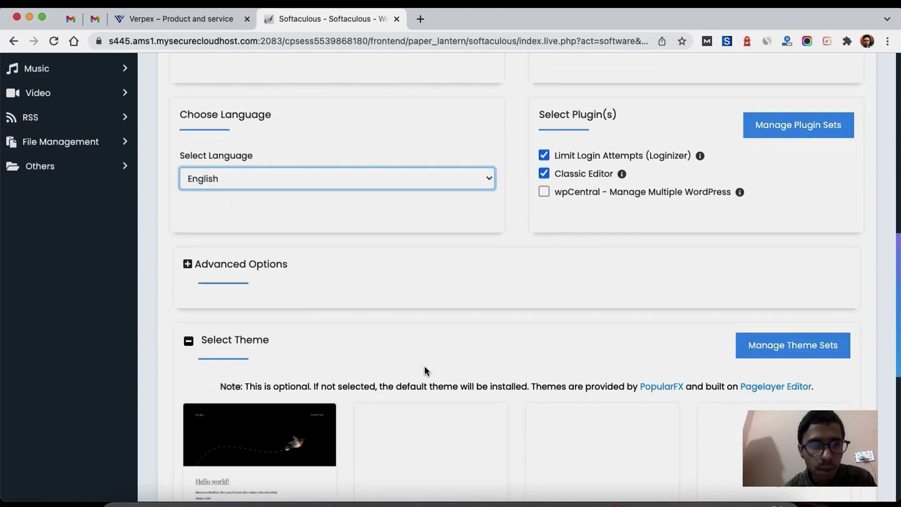
pyautogui.click(234, 265)
pyautogui.scroll(-4, 236, 268)
pyautogui.scroll(-2, 234, 266)
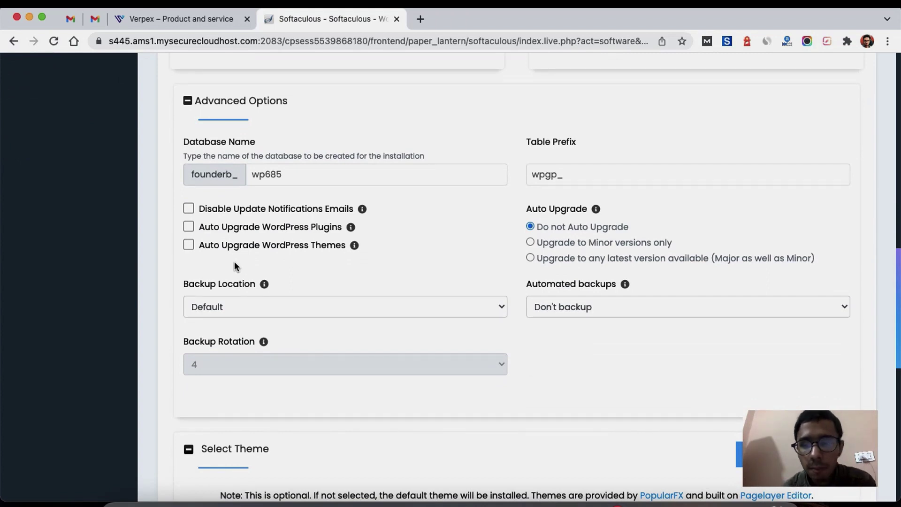
pyautogui.scroll(-8, 235, 264)
pyautogui.scroll(-7, 235, 264)
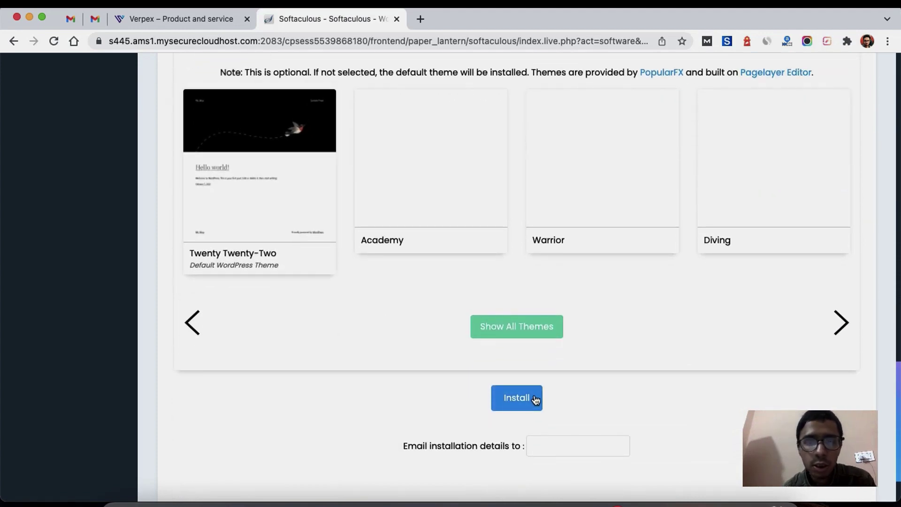
pyautogui.click(517, 398)
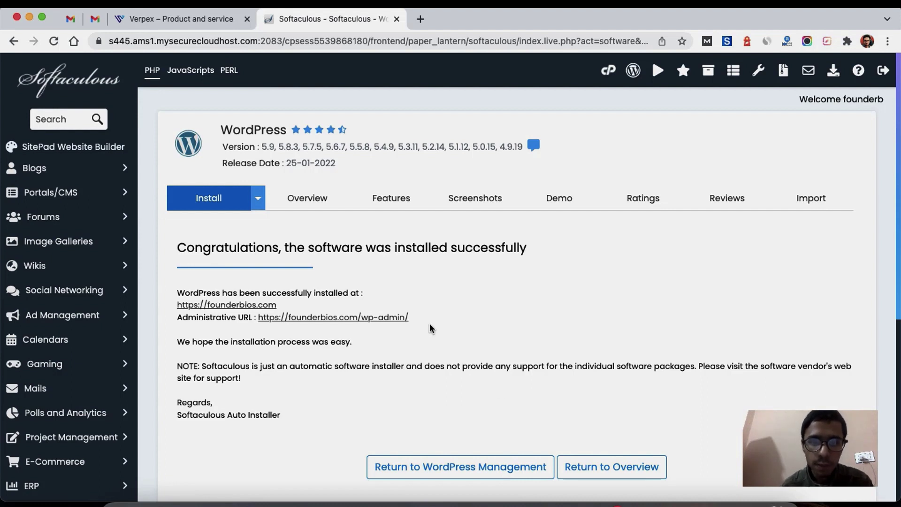
# - Open the new site's WordPress dashboard from the administrative URL, dismiss the welcome panel and look over the dashboard
pyautogui.click(392, 318)
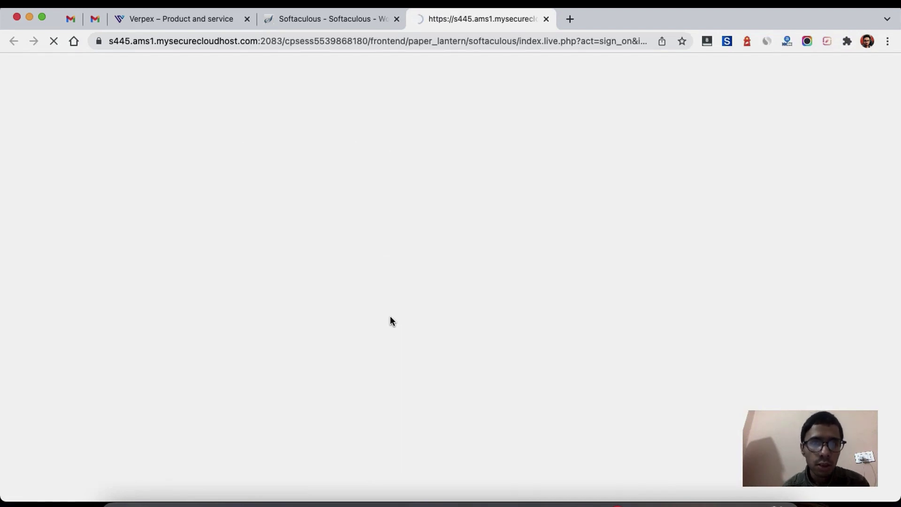
pyautogui.click(291, 24)
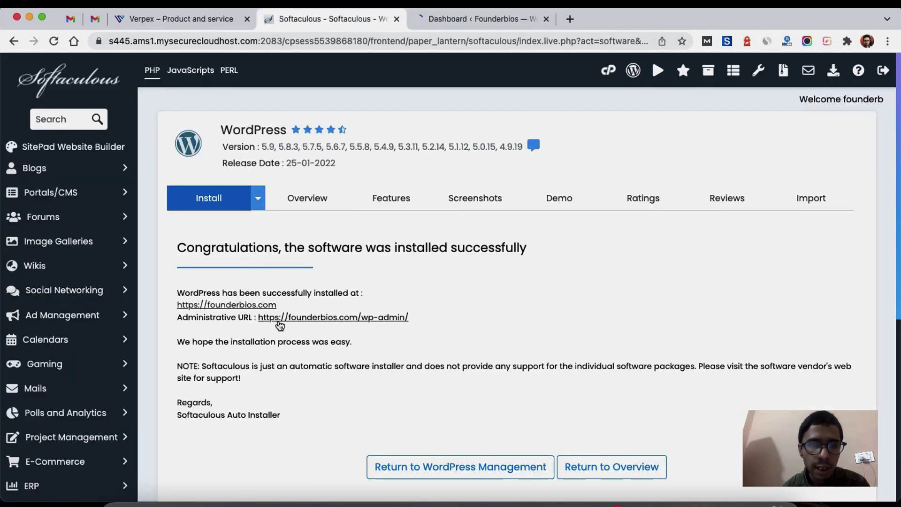
pyautogui.click(437, 22)
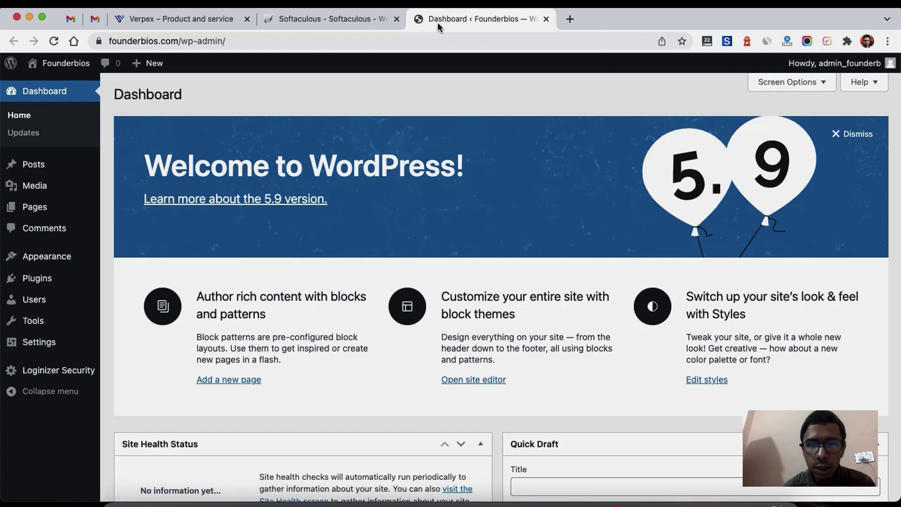
pyautogui.click(849, 134)
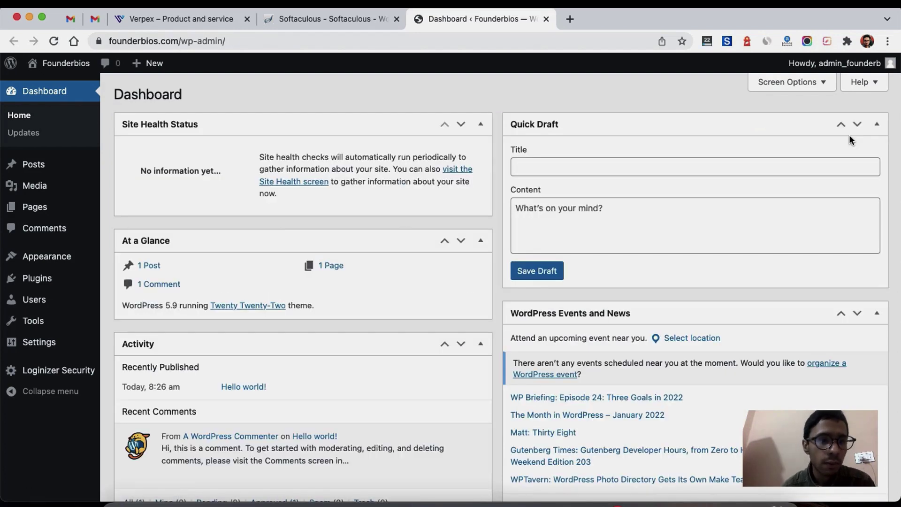
pyautogui.moveTo(36, 345)
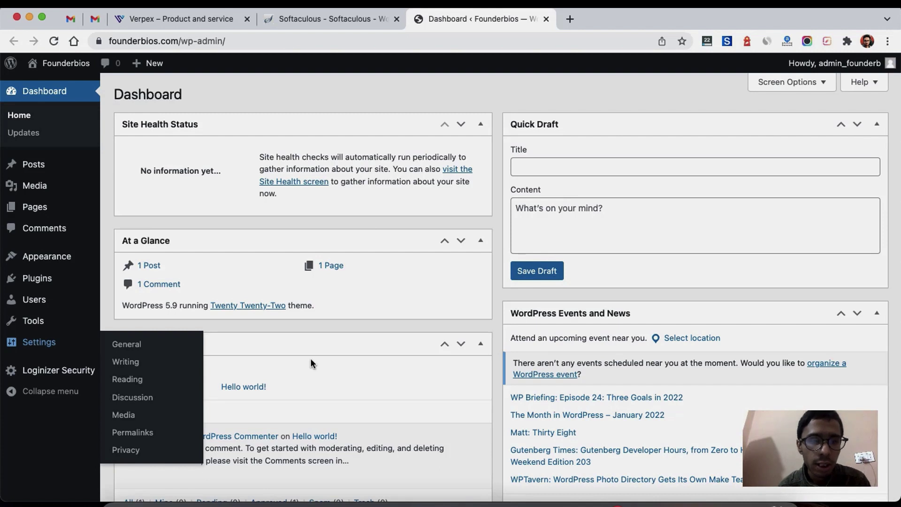
pyautogui.scroll(-1, 321, 366)
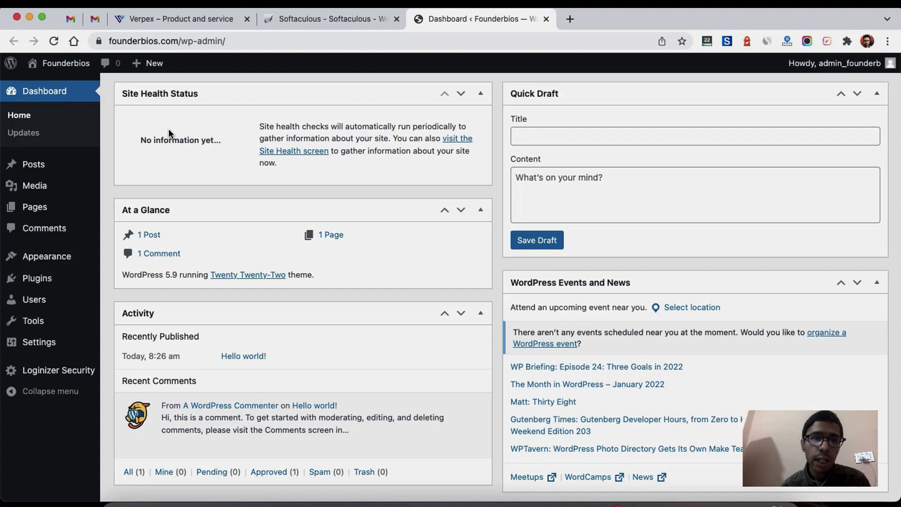
pyautogui.click(295, 19)
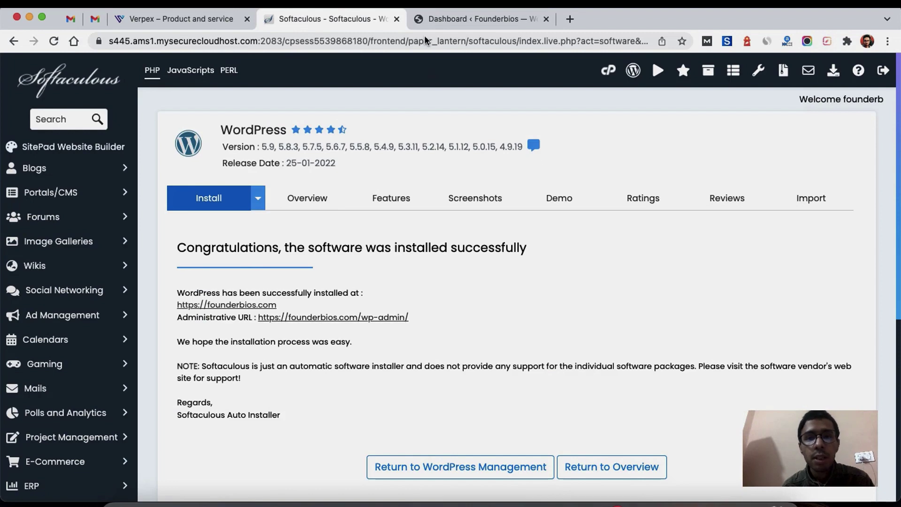
pyautogui.click(424, 20)
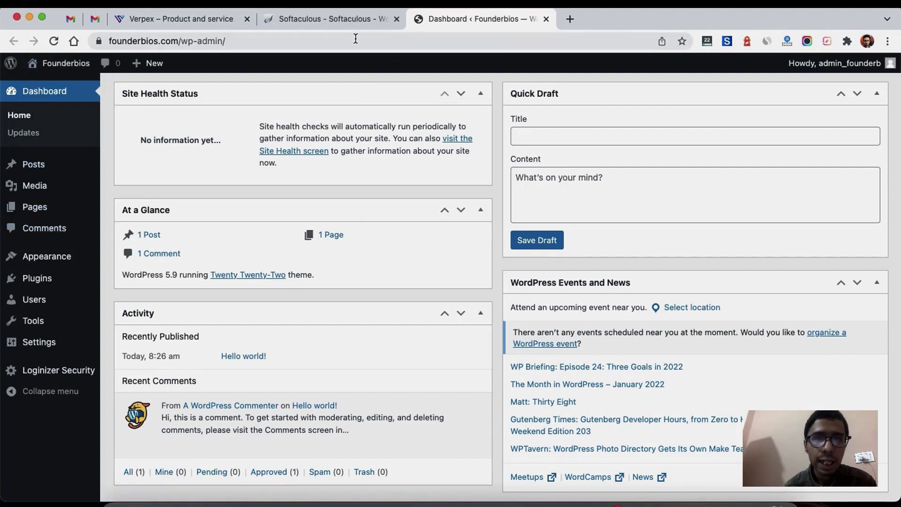
pyautogui.click(312, 19)
pyautogui.click(212, 305)
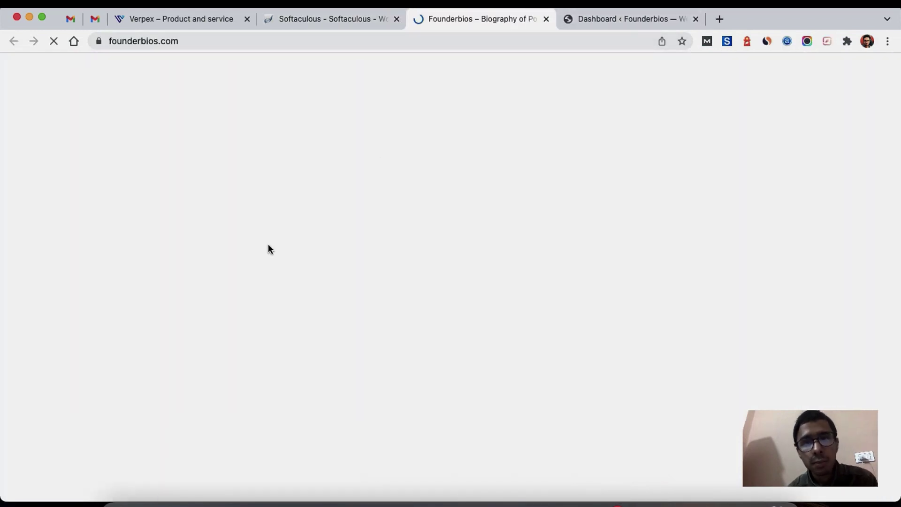
# - Look over the new site's front page and return to its WordPress dashboard
pyautogui.scroll(-5, 268, 247)
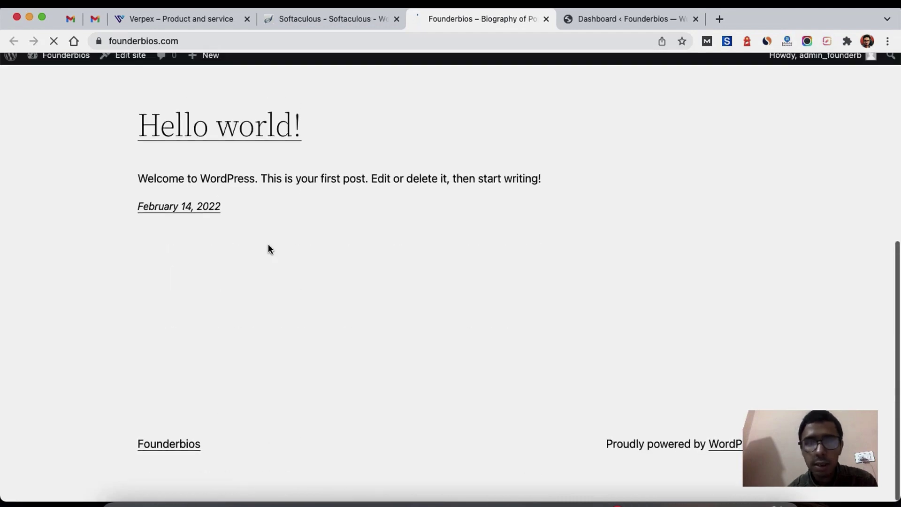
pyautogui.scroll(5, 268, 247)
pyautogui.click(577, 18)
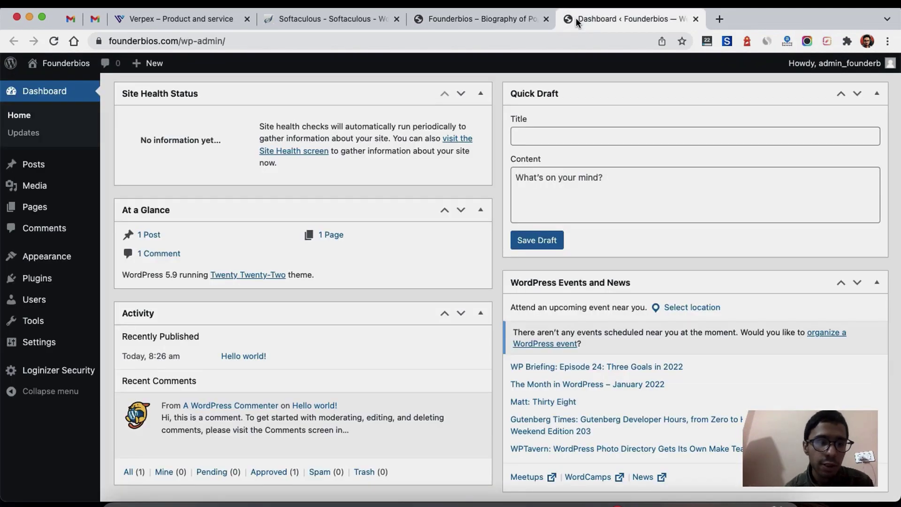
# - Set the site's permalink structure to Post name and save the changes
pyautogui.moveTo(81, 316)
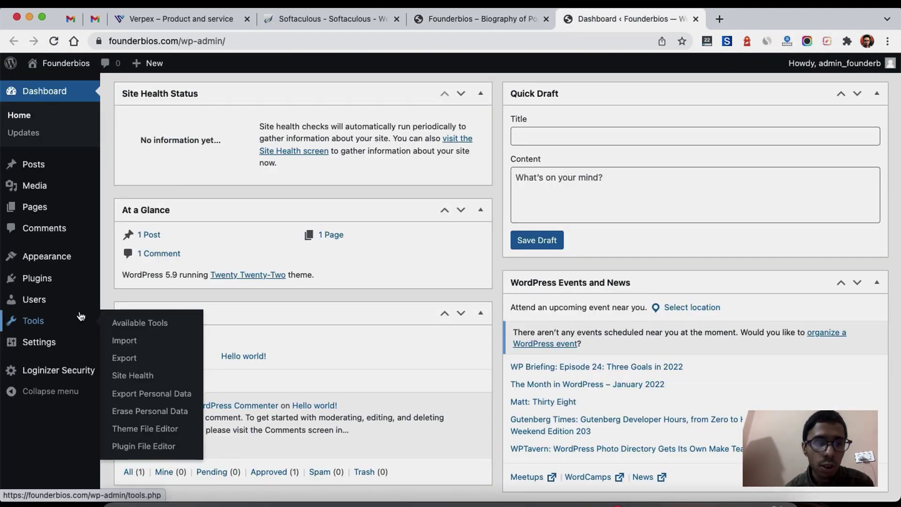
pyautogui.moveTo(83, 341)
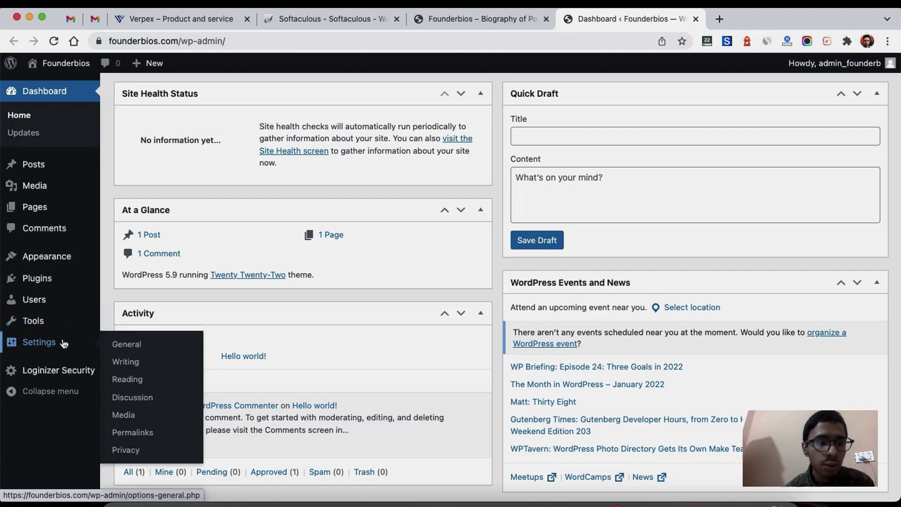
pyautogui.click(148, 434)
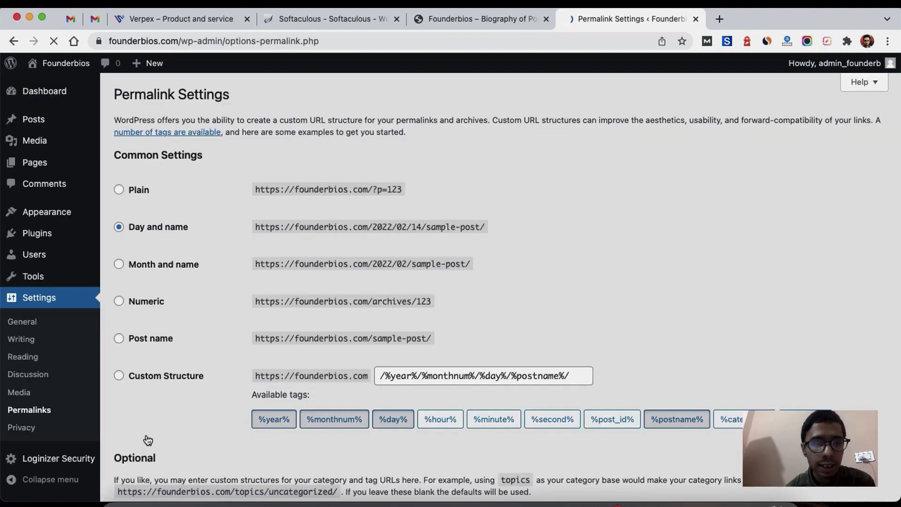
pyautogui.click(163, 339)
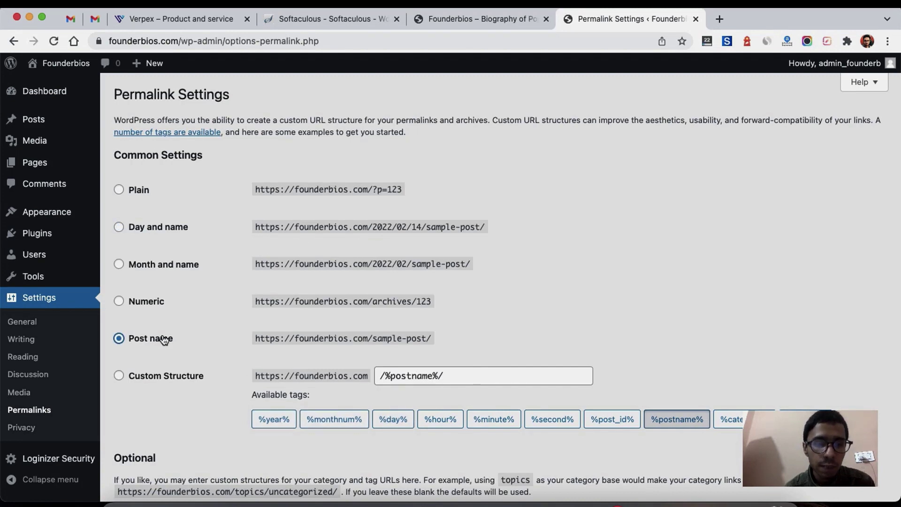
pyautogui.scroll(-3, 164, 338)
pyautogui.scroll(-2, 162, 334)
pyautogui.click(151, 440)
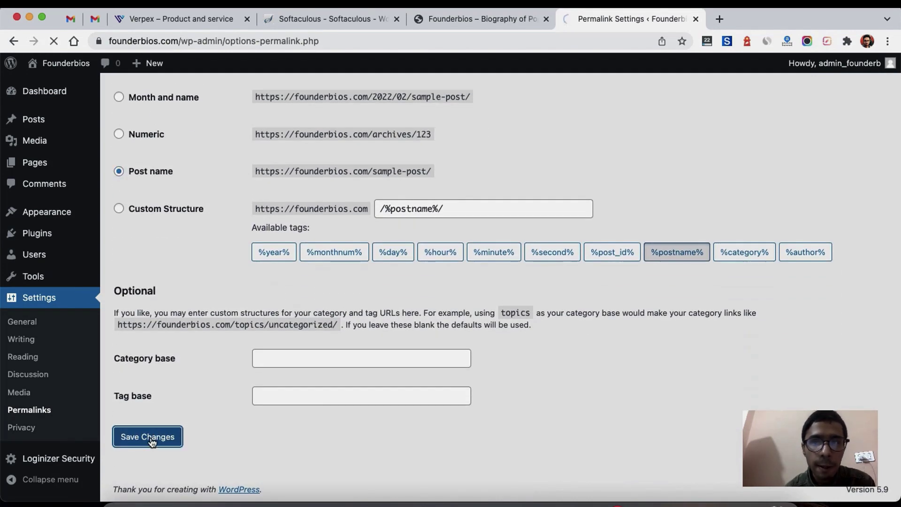
# - Move the default "Hello world!" post and the Sample Page to the trash
pyautogui.moveTo(77, 215)
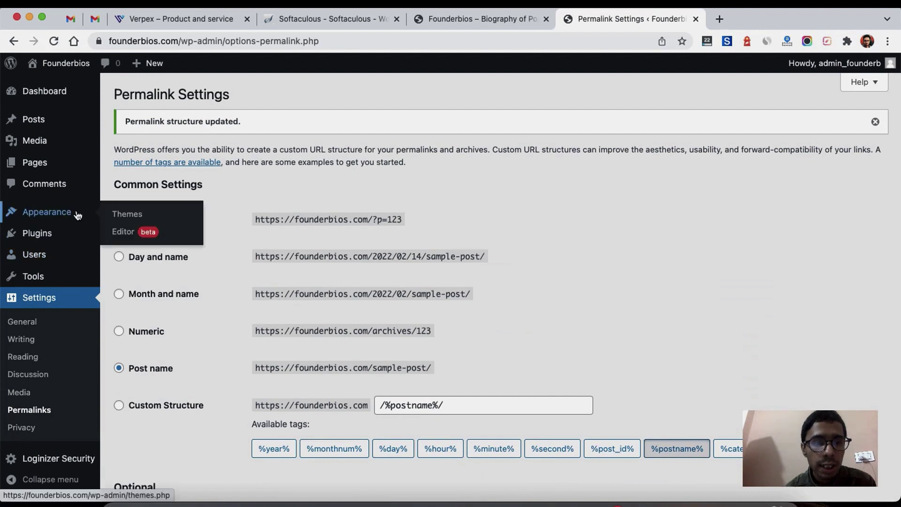
pyautogui.click(33, 119)
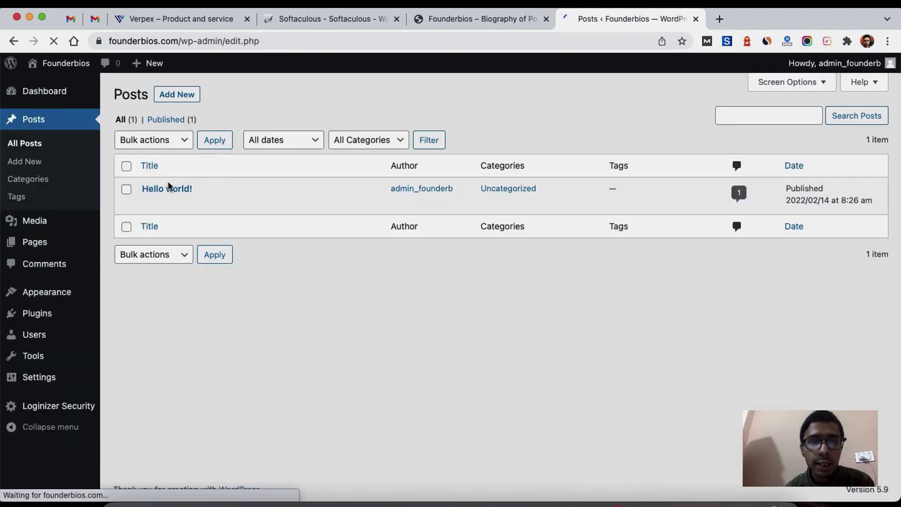
pyautogui.moveTo(164, 197)
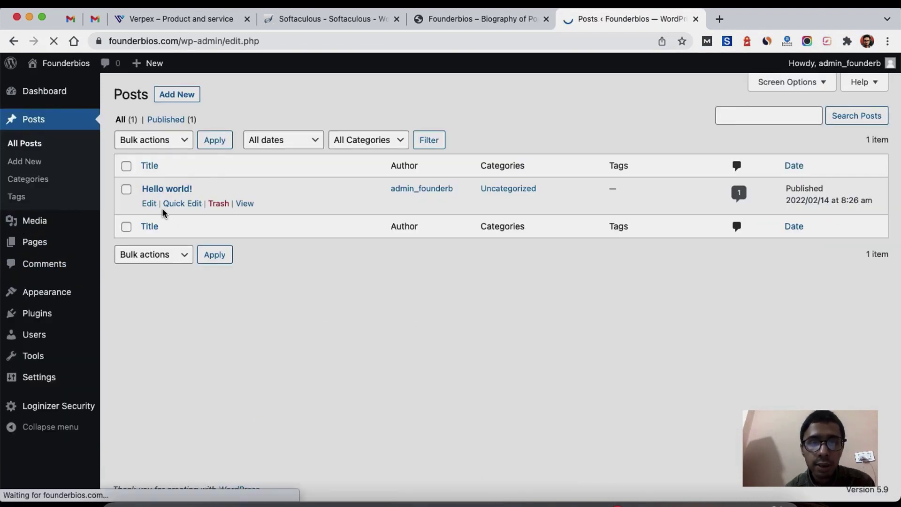
pyautogui.click(217, 205)
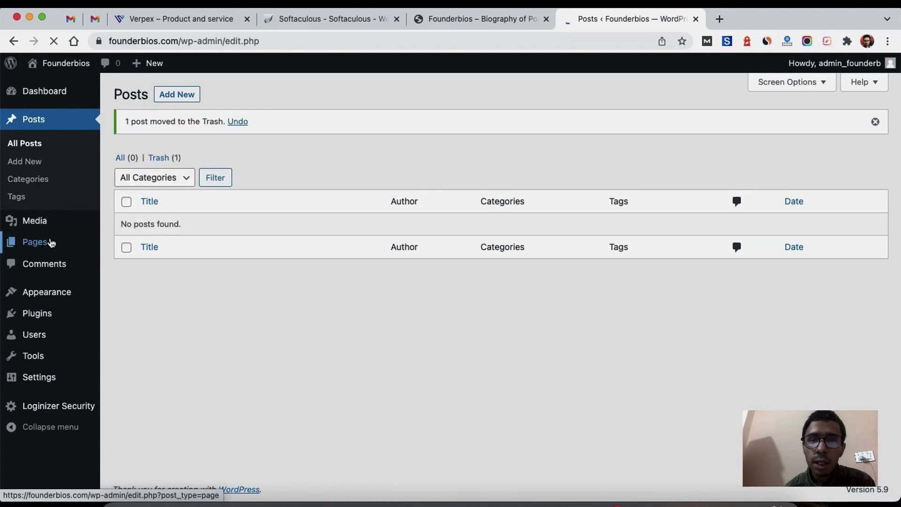
pyautogui.click(52, 242)
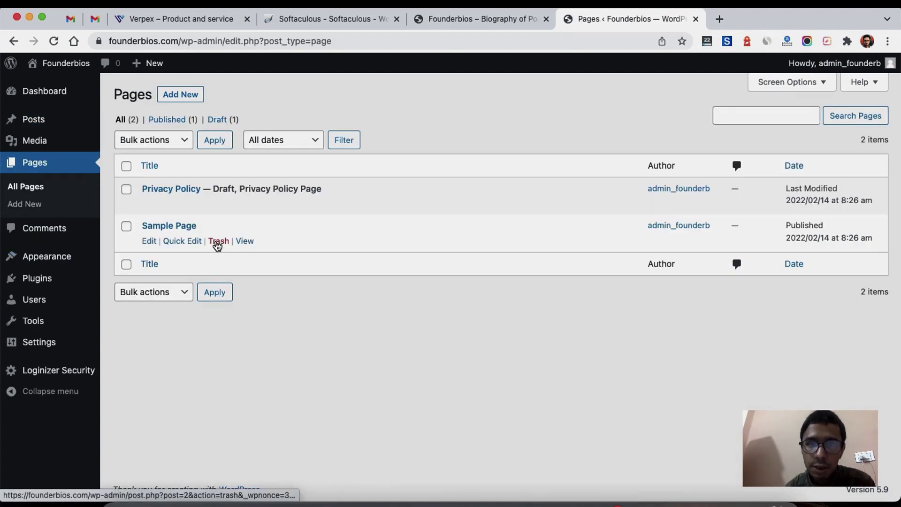
pyautogui.click(217, 241)
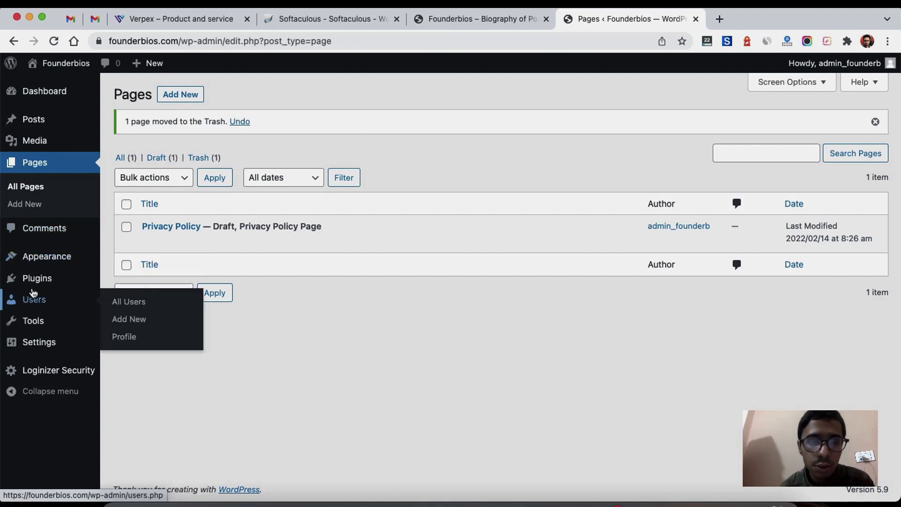
# - Install the Classic Widgets plugin from the featured plugins and look through the rest of that list
pyautogui.moveTo(34, 281)
pyautogui.click(142, 299)
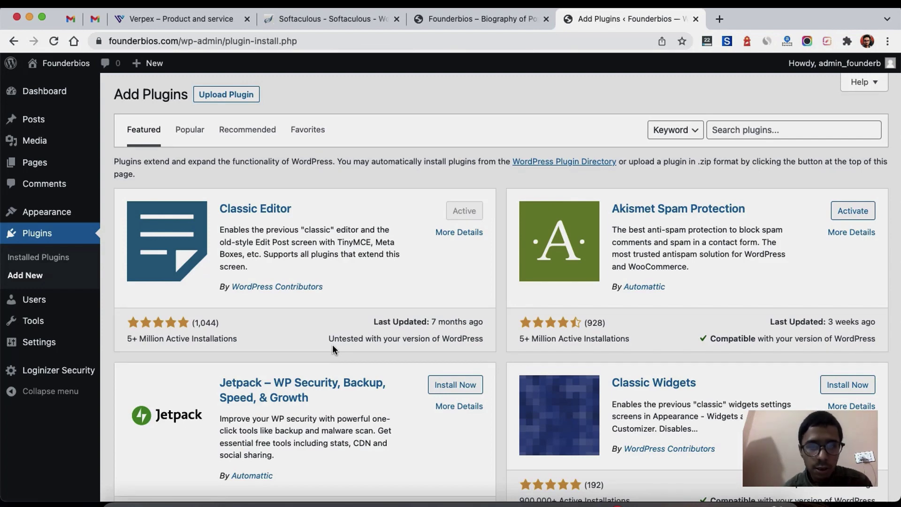
pyautogui.scroll(-8, 754, 243)
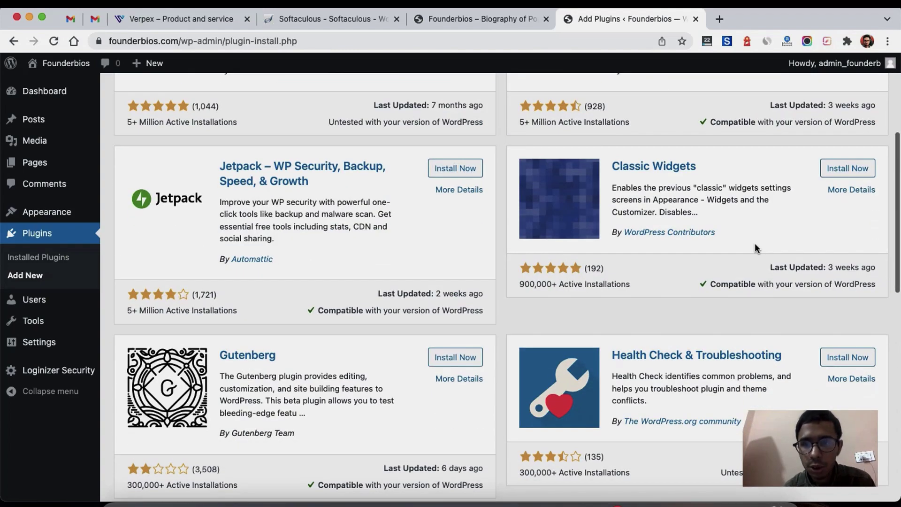
pyautogui.scroll(4, 755, 243)
pyautogui.click(851, 145)
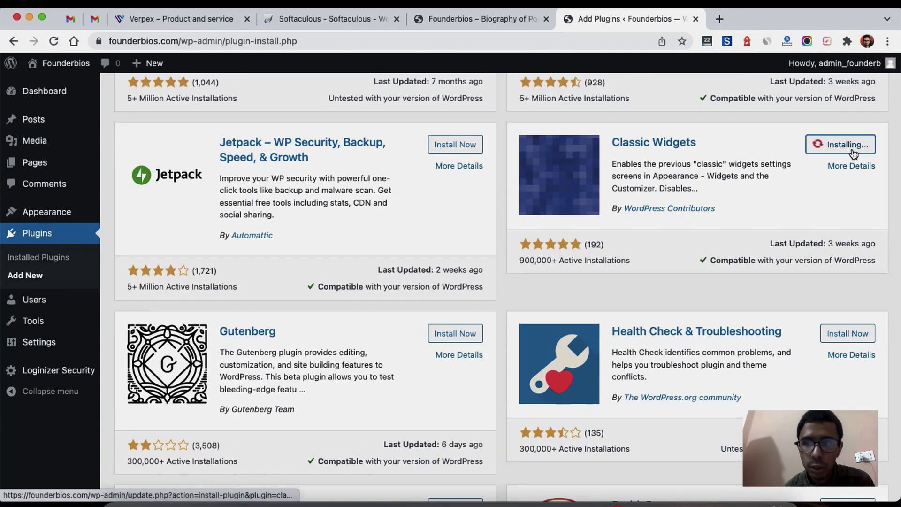
pyautogui.scroll(-5, 576, 275)
pyautogui.scroll(6, 577, 275)
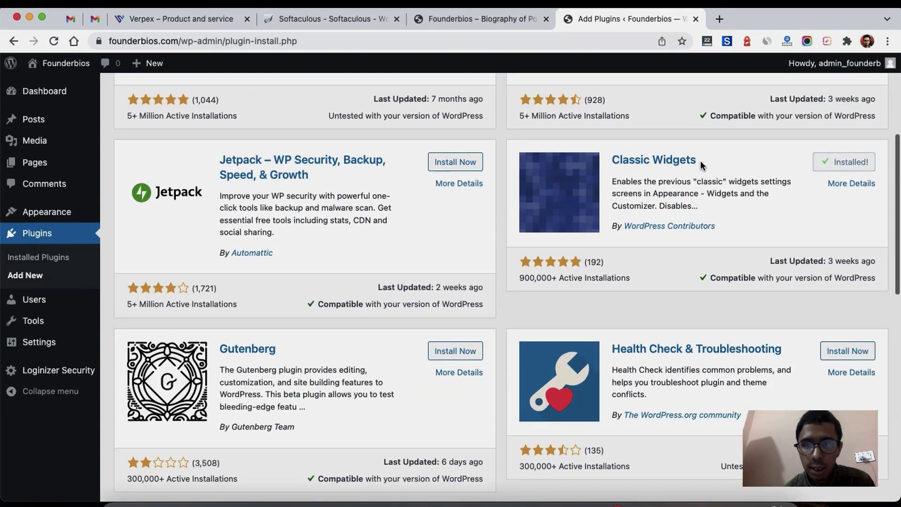
pyautogui.scroll(-8, 717, 216)
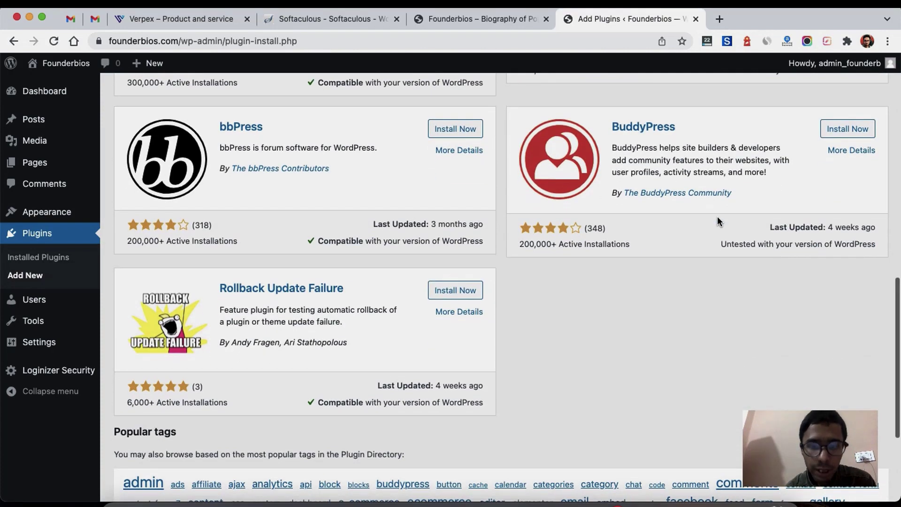
pyautogui.scroll(12, 717, 216)
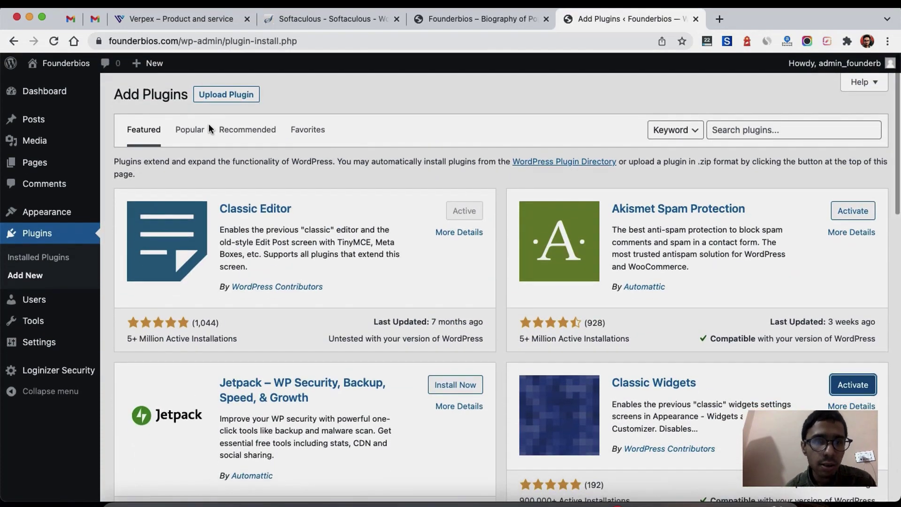
# - Search the plugin directory for "rank math" and install the Rank Math SEO plugin
pyautogui.click(185, 132)
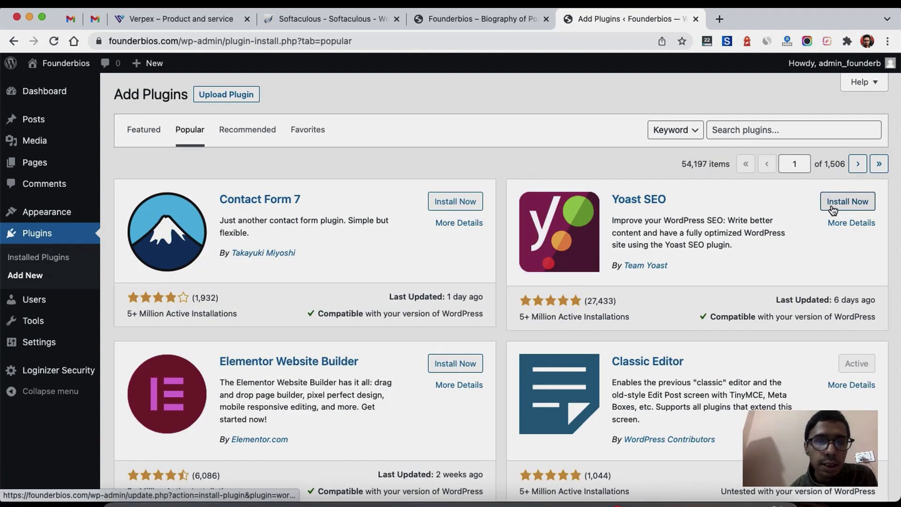
pyautogui.click(756, 130)
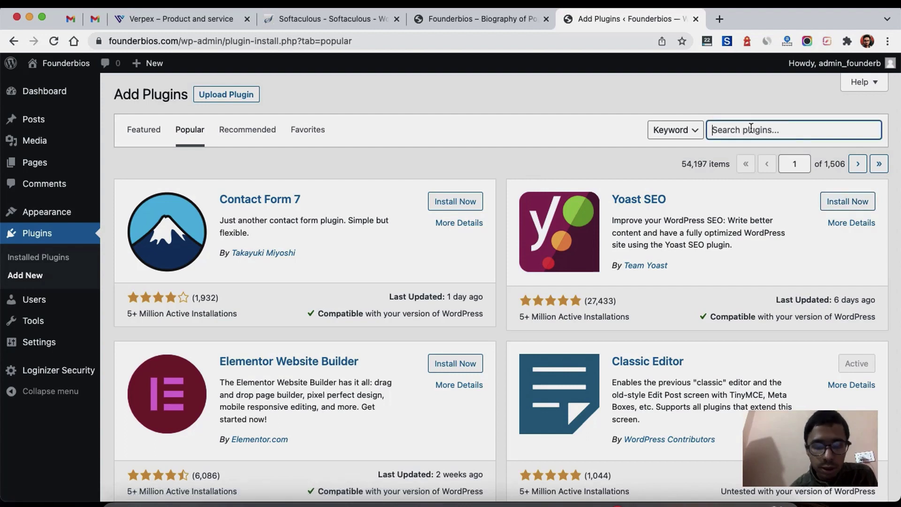
pyautogui.write('ra')
pyautogui.press('BackSpace')
pyautogui.press('BackSpace')
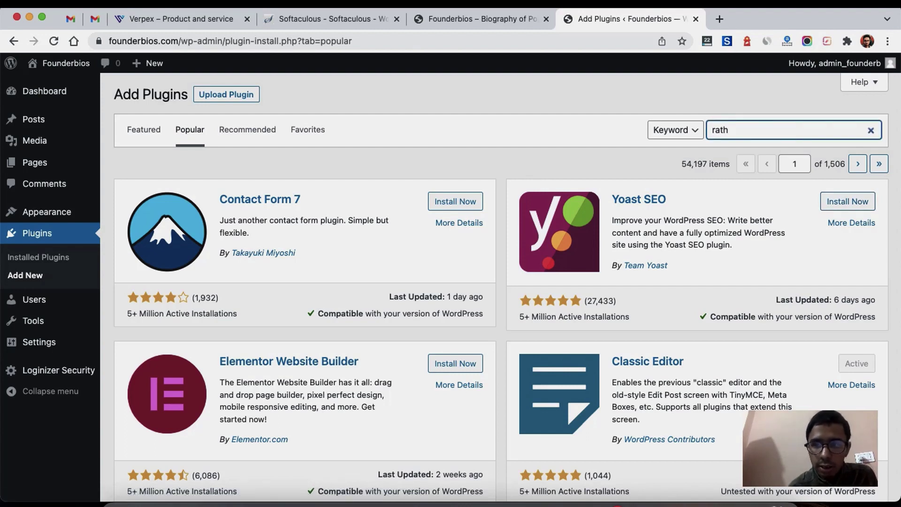
pyautogui.write('nc')
pyautogui.press('BackSpace')
pyautogui.write('k math')
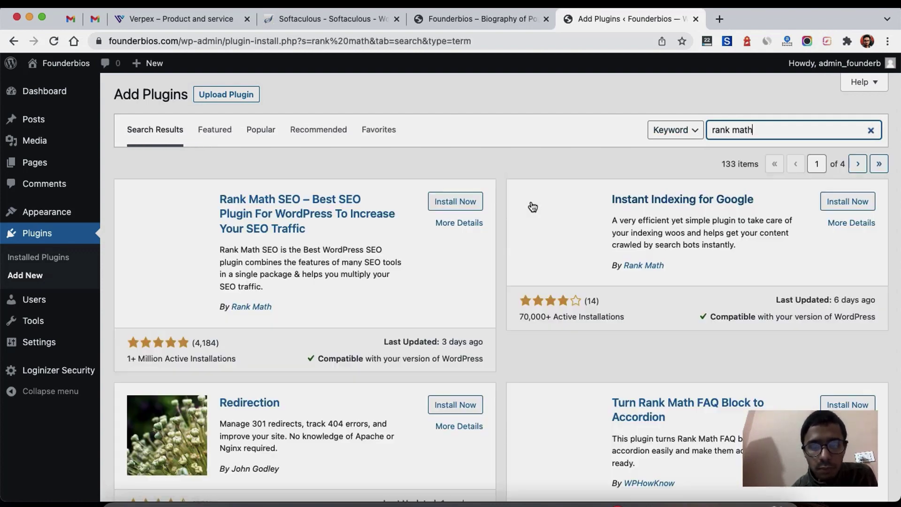
pyautogui.click(461, 207)
pyautogui.click(460, 206)
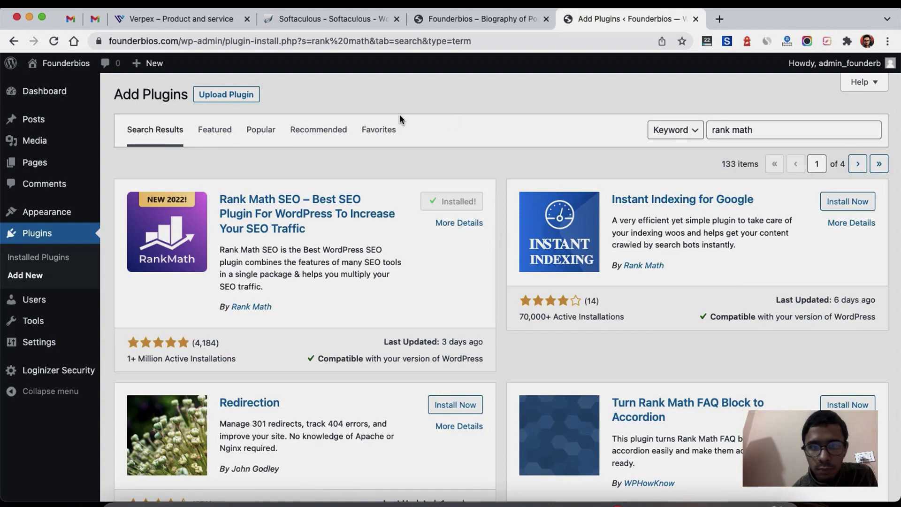
# - Install the Wordfence Security – Firewall & Malware Scan plugin from the popular plugins
pyautogui.click(273, 134)
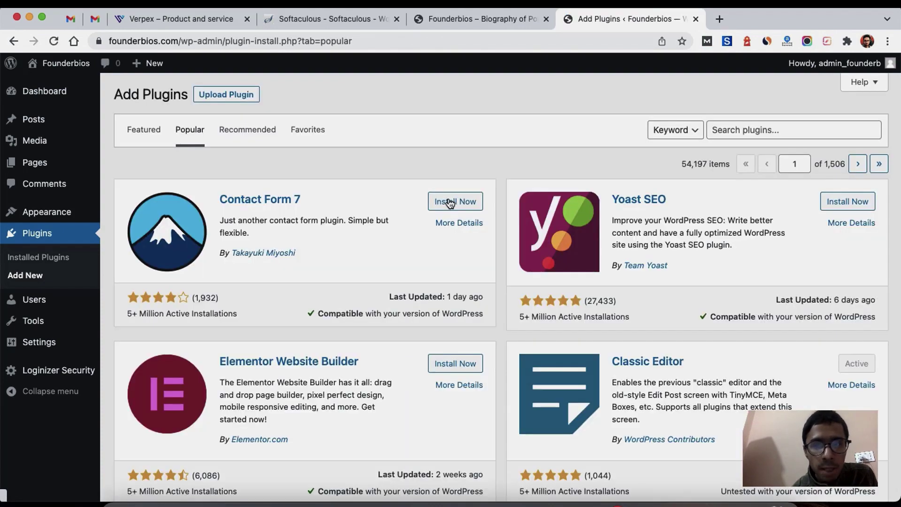
pyautogui.scroll(-3, 450, 203)
pyautogui.scroll(-10, 449, 203)
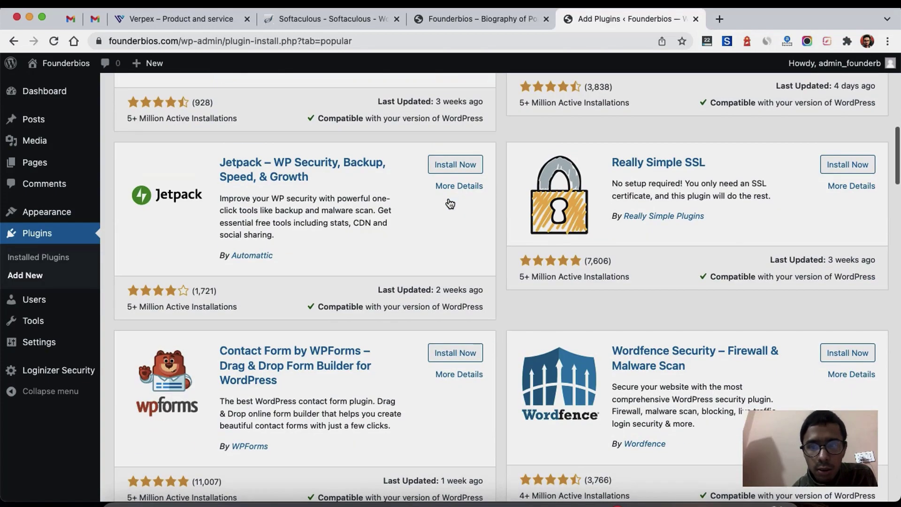
pyautogui.scroll(-5, 450, 203)
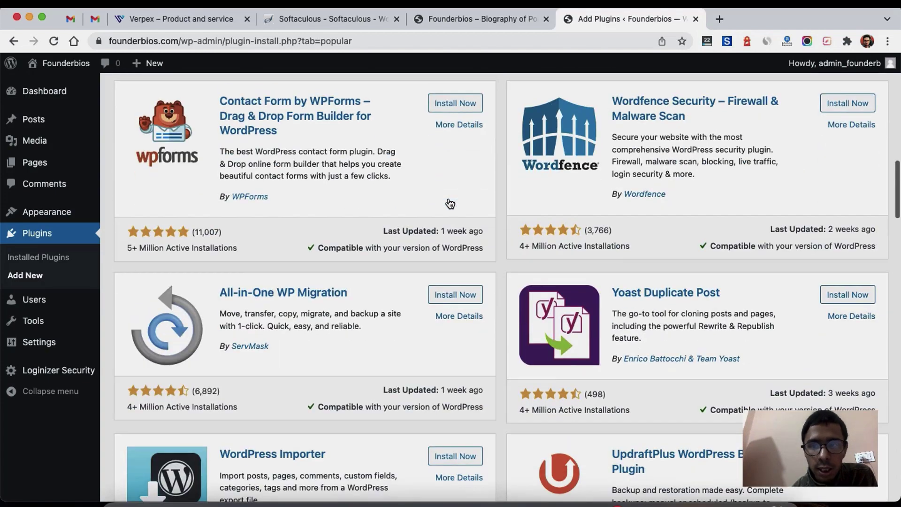
pyautogui.scroll(1, 723, 202)
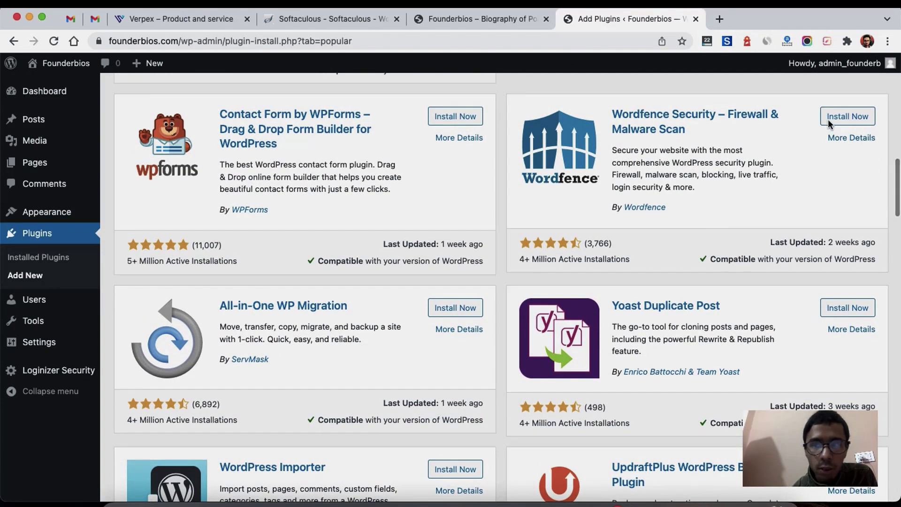
pyautogui.click(851, 123)
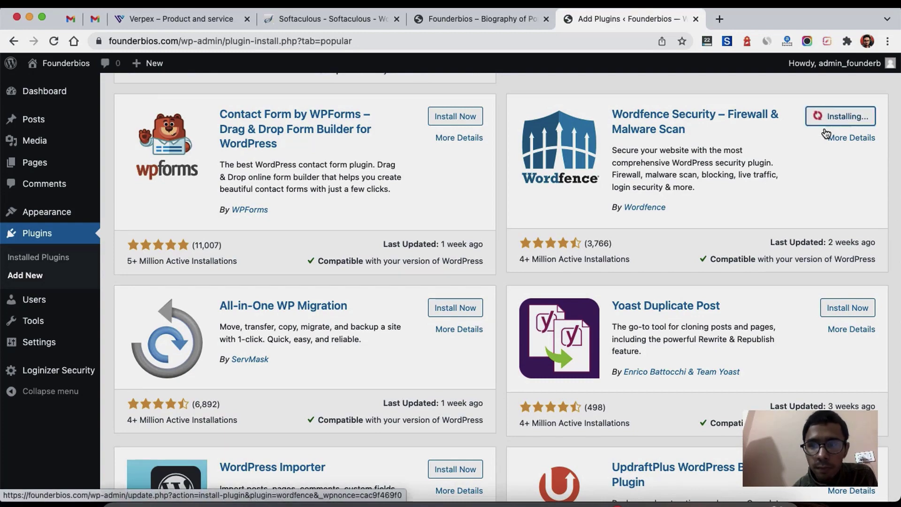
# - Install the LiteSpeed Cache plugin from the popular plugins and open the list of installed plugins
pyautogui.scroll(-2, 541, 279)
pyautogui.scroll(-10, 541, 279)
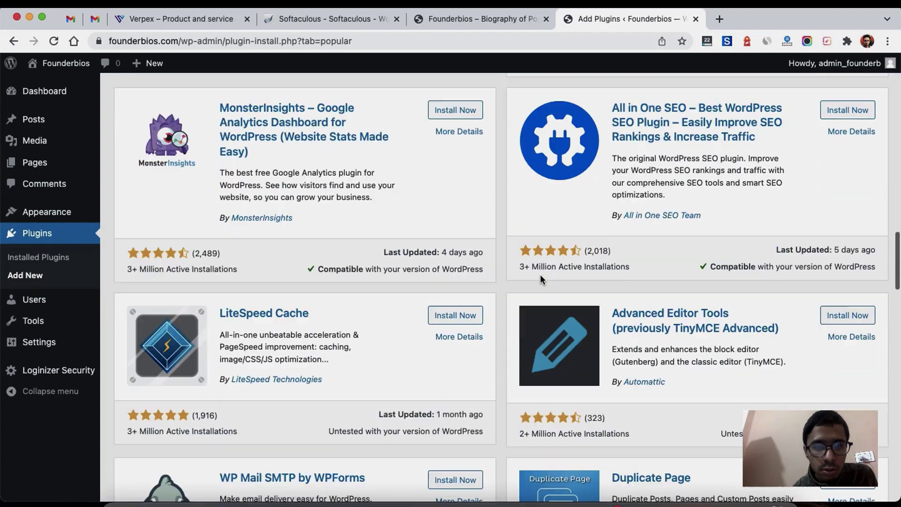
pyautogui.scroll(-4, 542, 280)
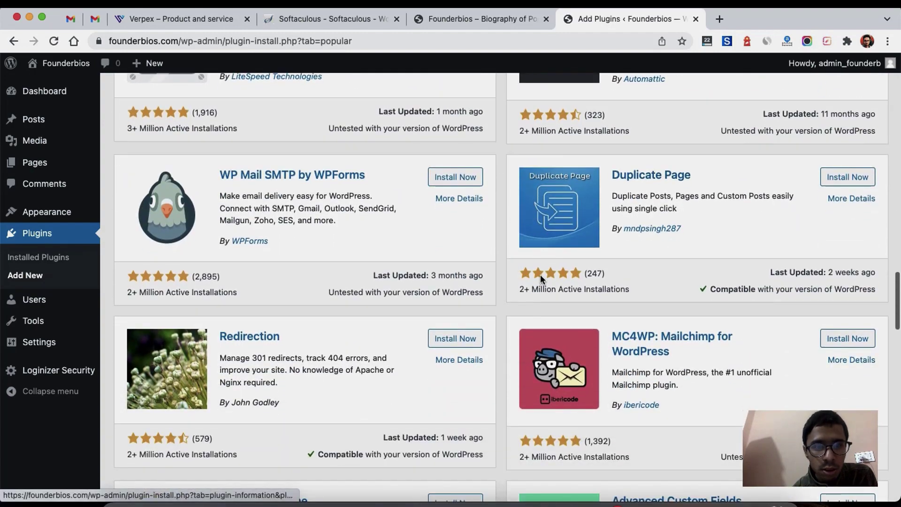
pyautogui.scroll(2, 540, 274)
pyautogui.scroll(1, 441, 173)
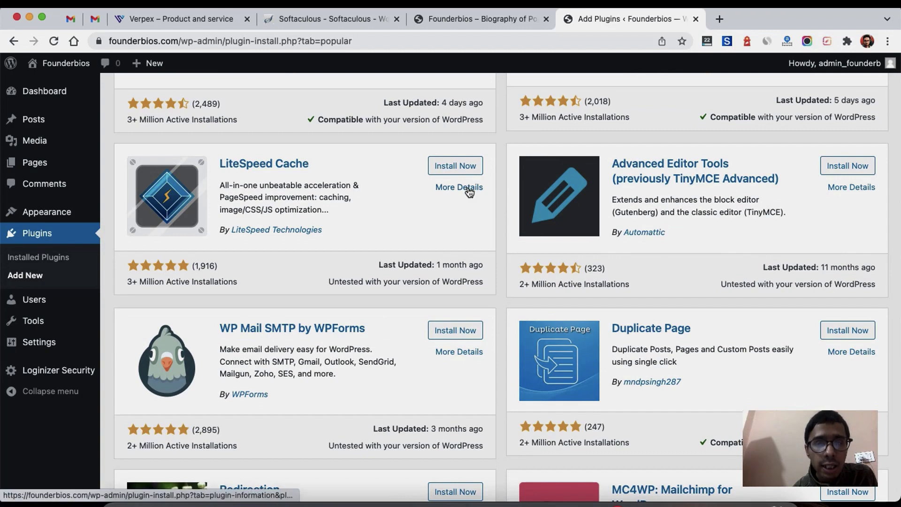
pyautogui.click(453, 166)
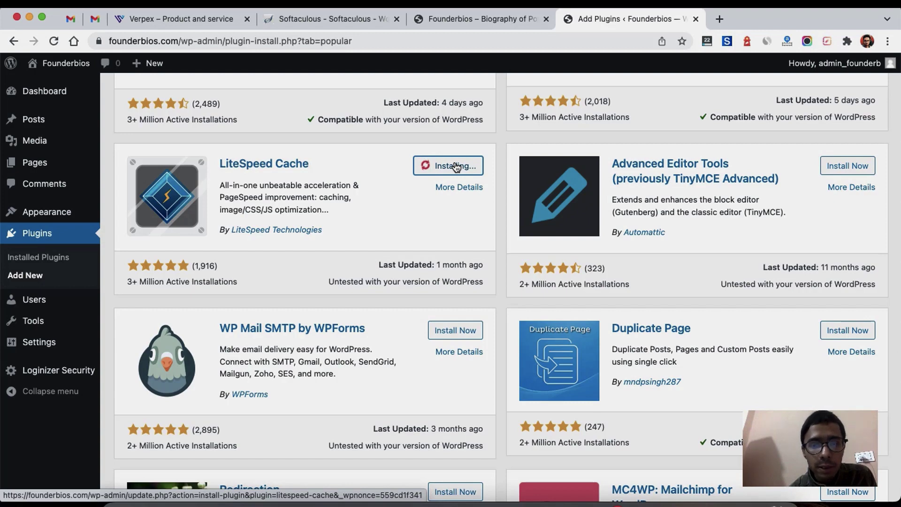
pyautogui.scroll(15, 492, 227)
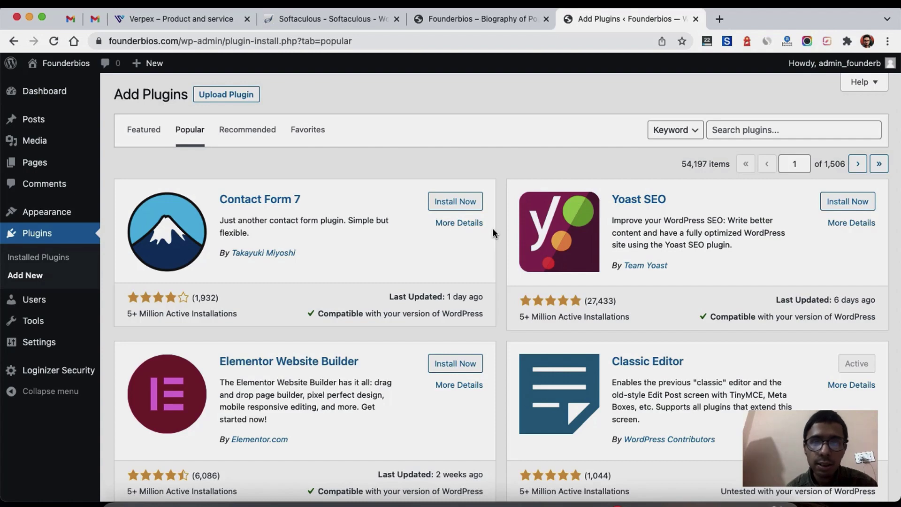
pyautogui.click(10, 262)
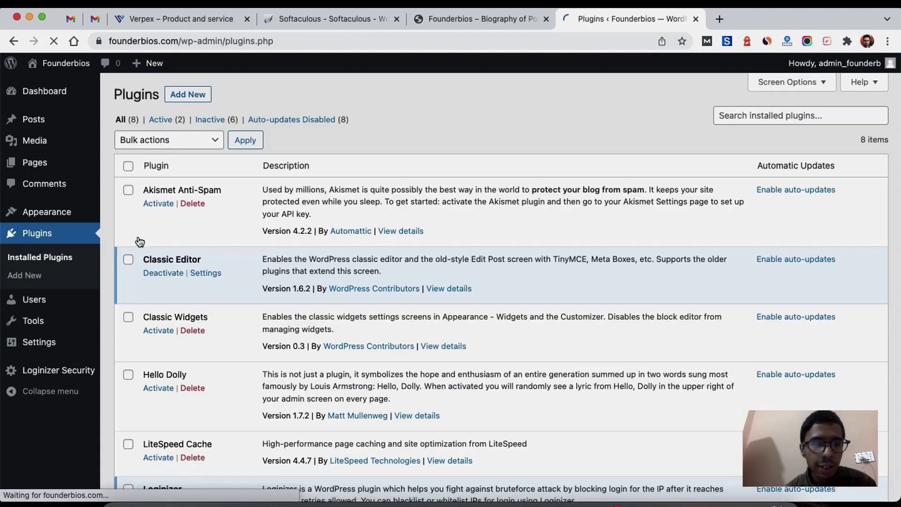
# - Review the list of installed plugins and open the page for adding a new plugin
pyautogui.scroll(-5, 326, 218)
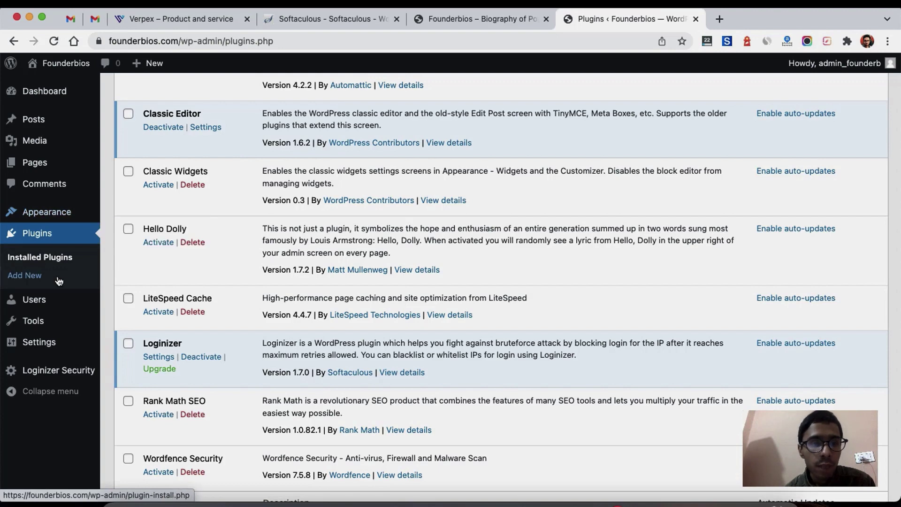
pyautogui.click(24, 276)
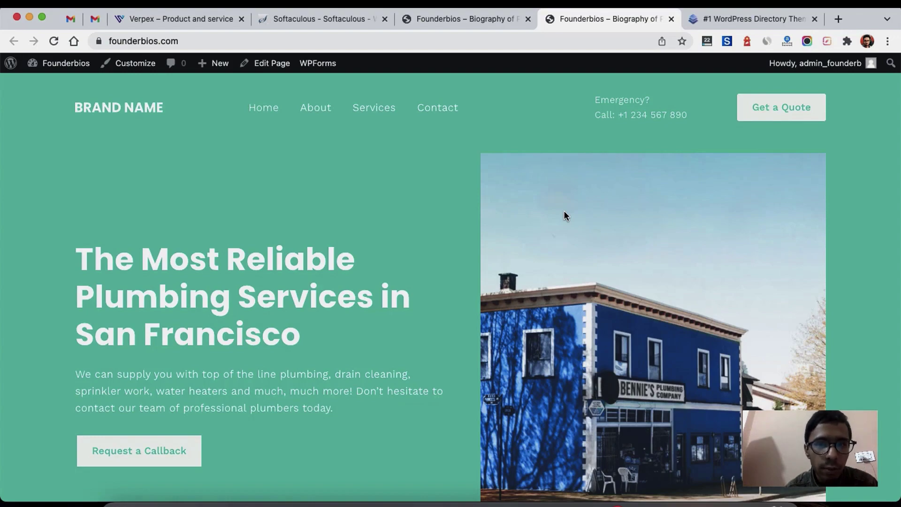
# - Look over the founderbios.com homepage down to the Our Work section and copy the site's address
pyautogui.scroll(-20, 564, 215)
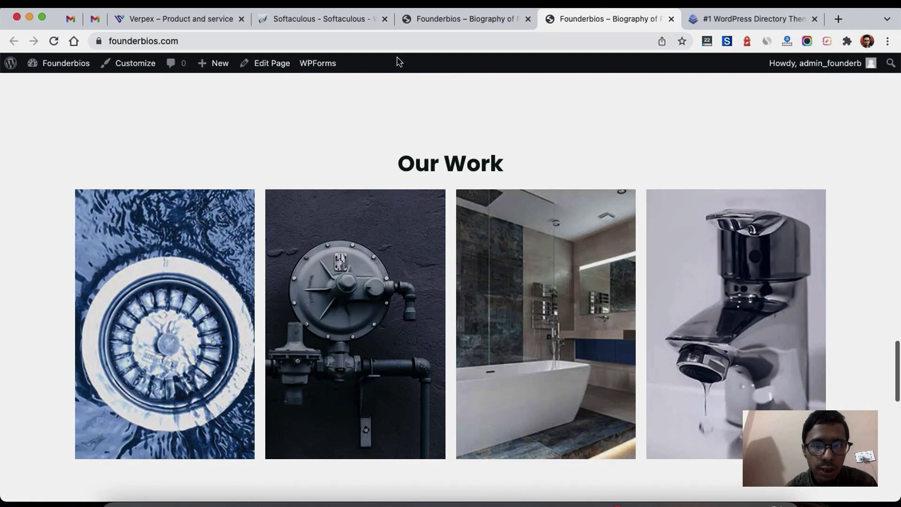
pyautogui.click(375, 46)
pyautogui.press('super+c')
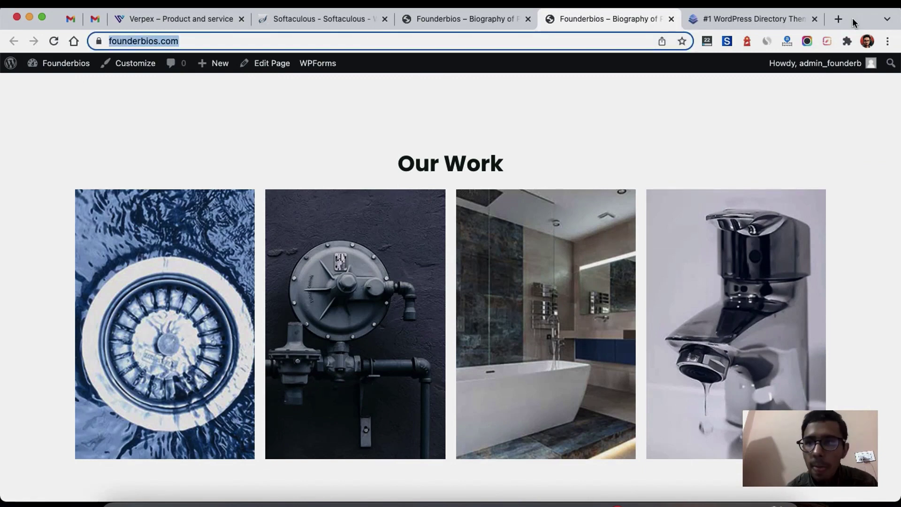
# - Open PageSpeed Insights at pagespeed.web.dev in a new browser tab
pyautogui.click(840, 18)
pyautogui.write('page')
pyautogui.press('BackSpace')
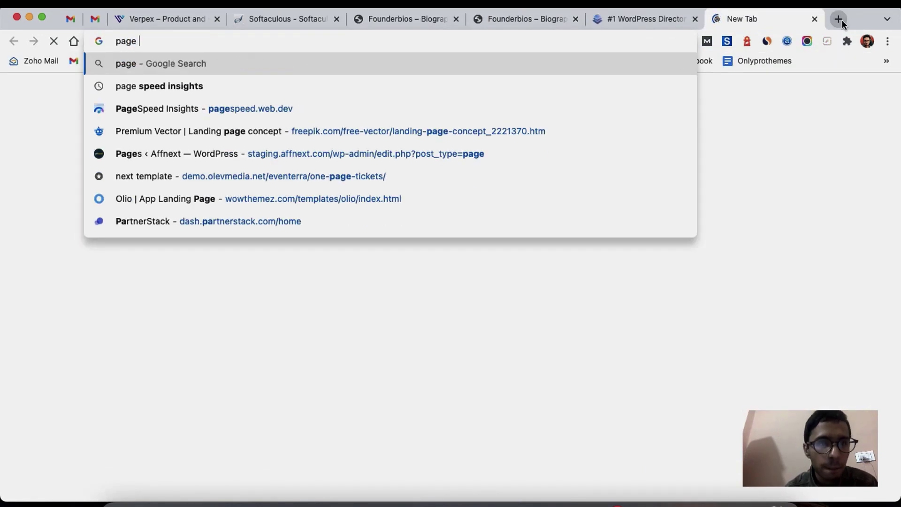
pyautogui.write('s')
pyautogui.press('Return')
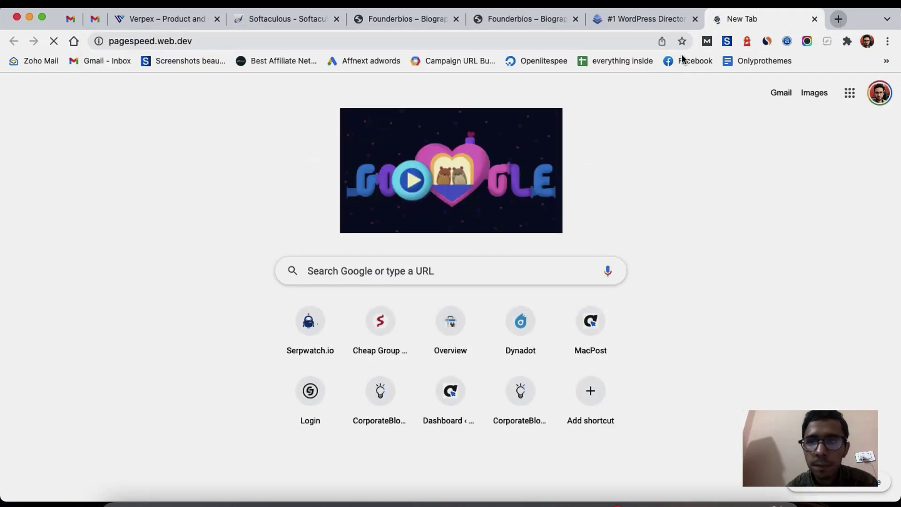
pyautogui.click(438, 151)
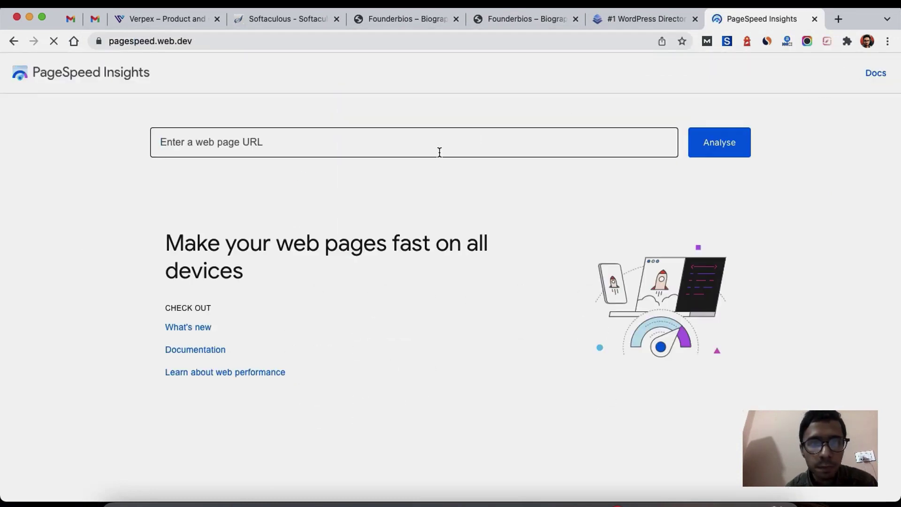
pyautogui.press('super+v')
pyautogui.press('Return')
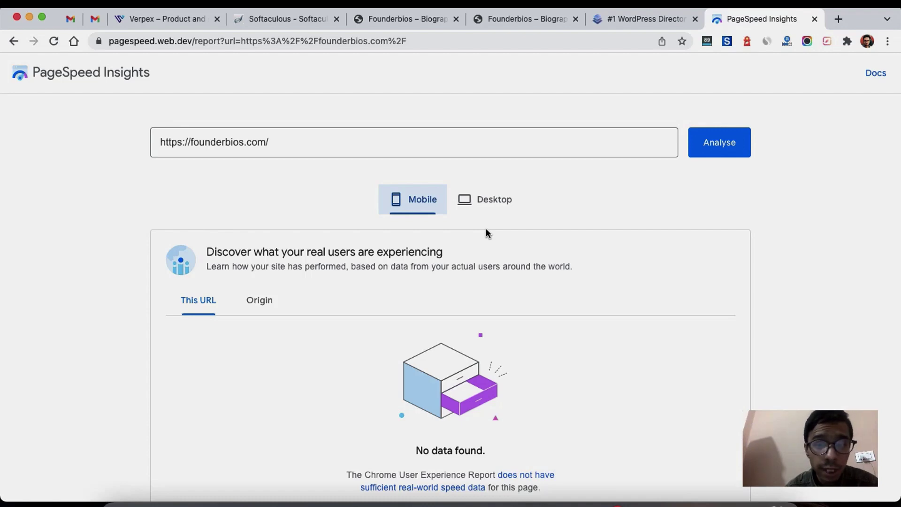
pyautogui.scroll(-10, 486, 230)
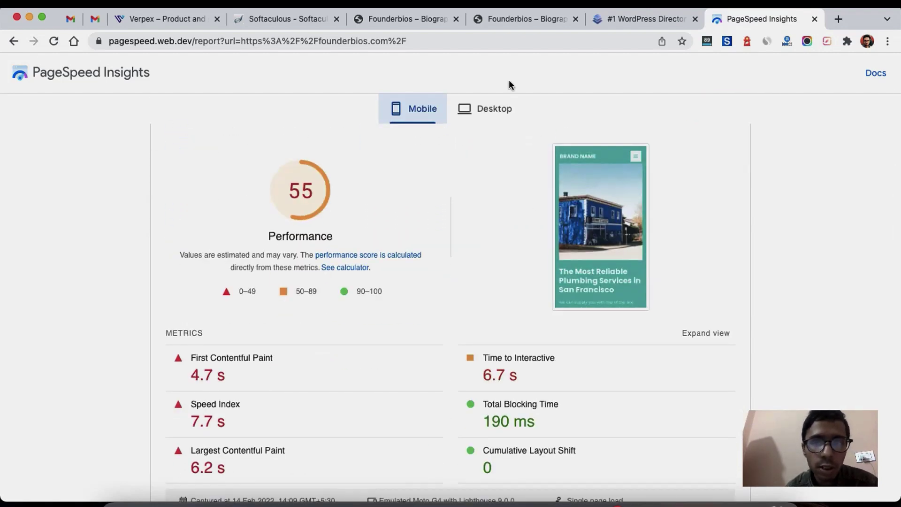
pyautogui.click(493, 108)
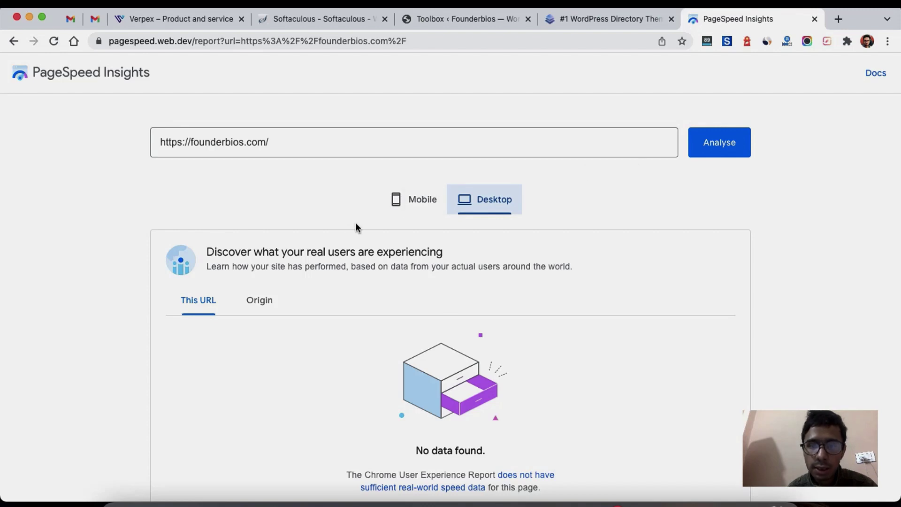
# - Examine the mobile performance score and metrics in the new founderbios.com report
pyautogui.click(405, 206)
pyautogui.scroll(-10, 404, 207)
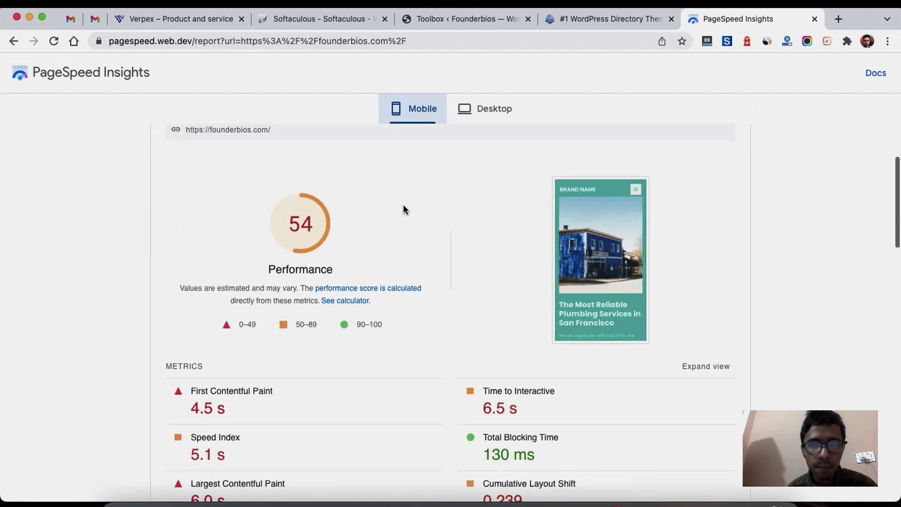
pyautogui.scroll(-1, 403, 209)
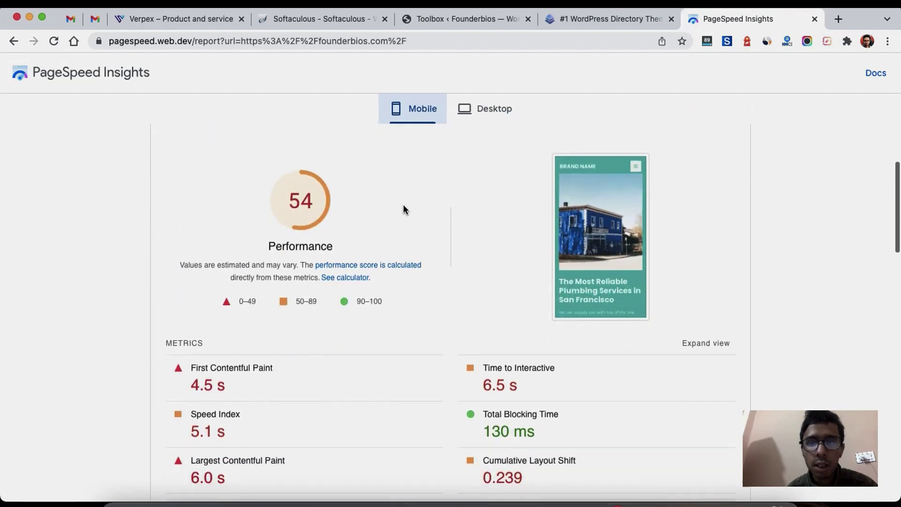
pyautogui.doubleClick(294, 198)
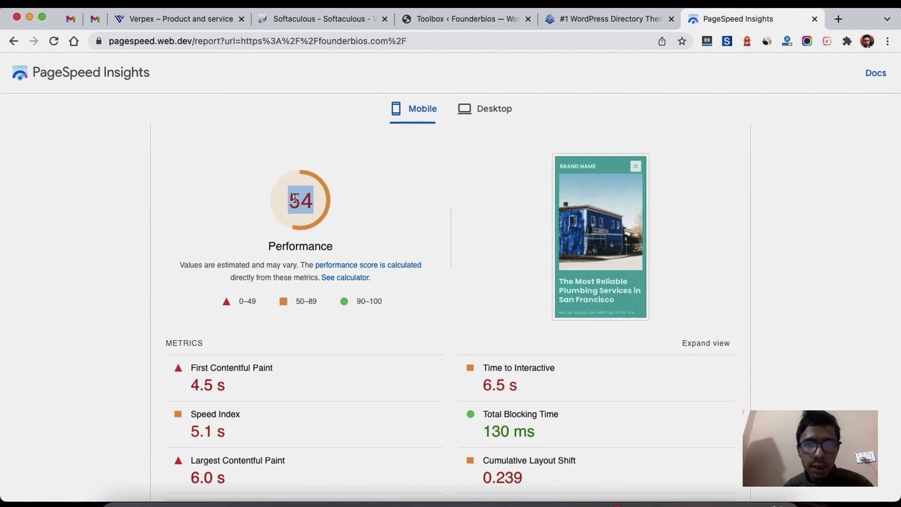
# - Switch the report to desktop and examine its performance score and metrics
pyautogui.click(496, 100)
pyautogui.scroll(-2, 309, 288)
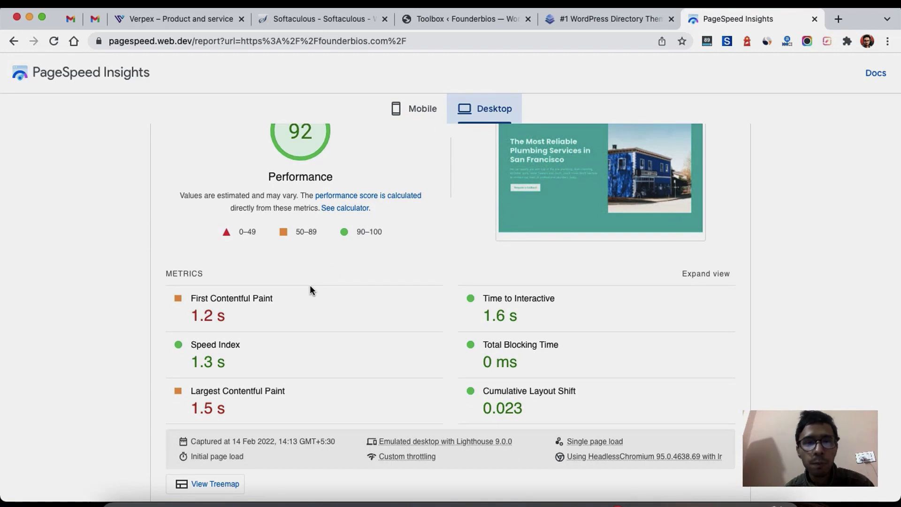
pyautogui.scroll(3, 309, 289)
pyautogui.scroll(-1, 310, 286)
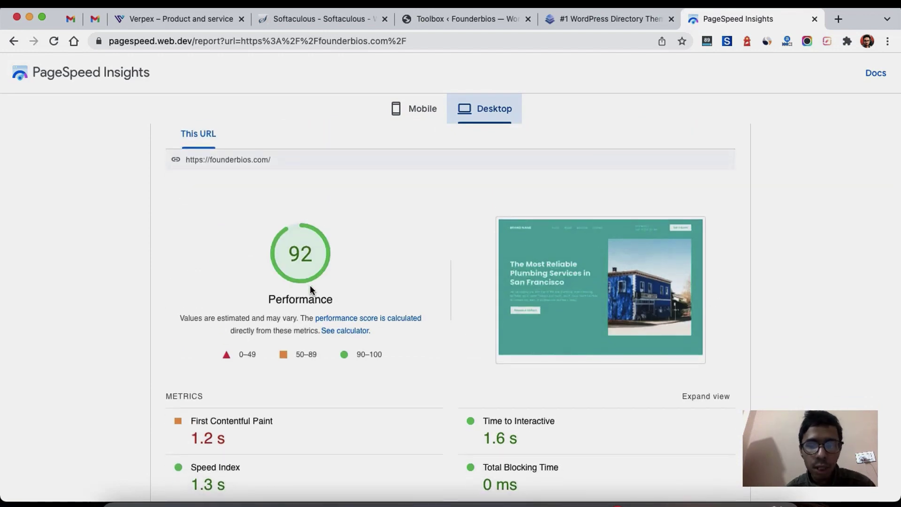